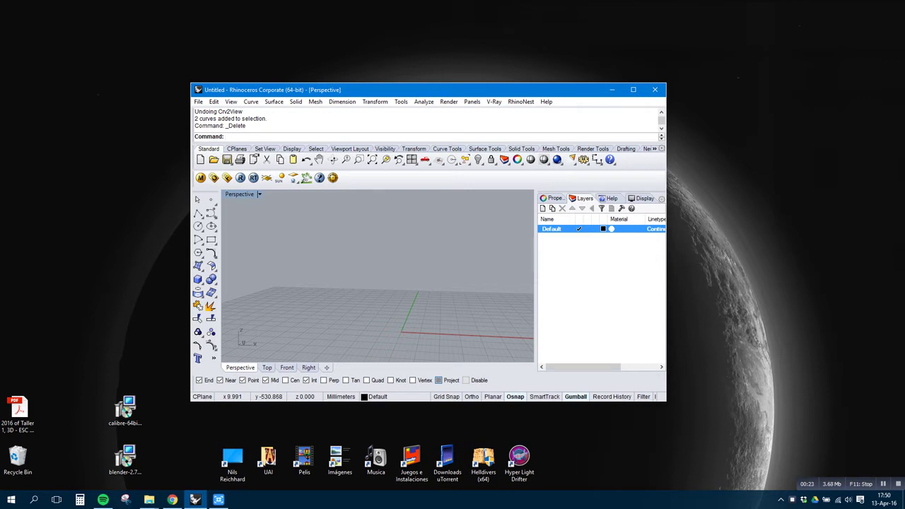
Maximize the modelling window and show the Top view as the single full-size viewport
left_click_drag(410, 93, 474, 0)
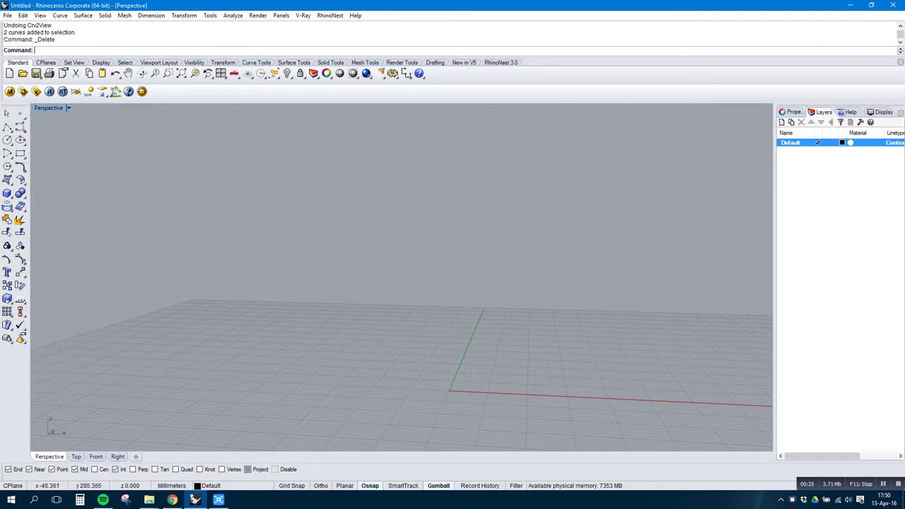
right_click_drag(399, 318, 393, 360)
double_click(48, 108)
scroll(460, 284, "down", 8)
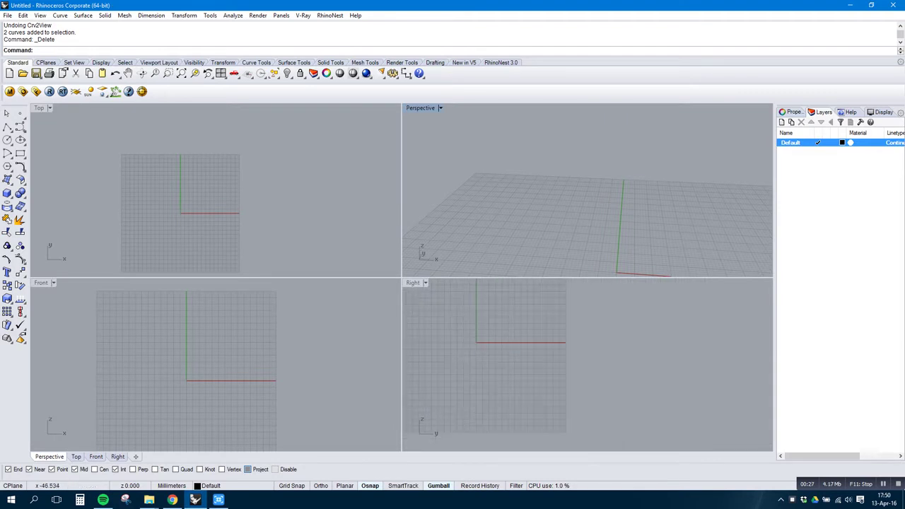
scroll(460, 227, "up", 4)
double_click(39, 108)
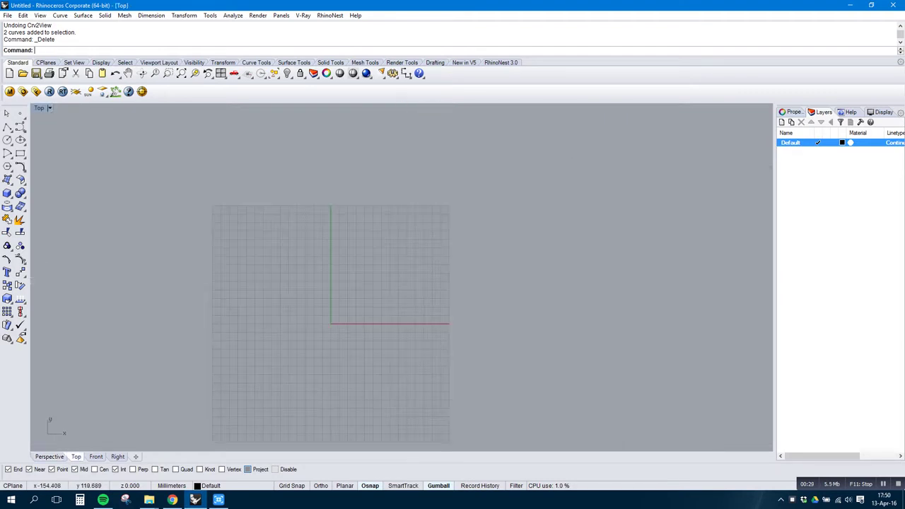
scroll(287, 314, "up", 8)
scroll(405, 316, "down", 8)
scroll(422, 272, "up", 2)
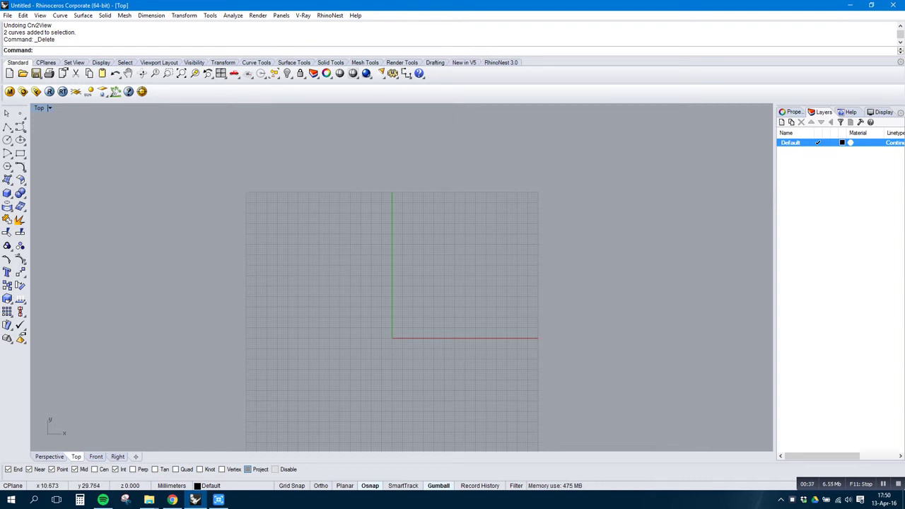
Start a picture frame with the computer mouse's top-view image, turn on grid snap, and place its first corner at the origin (0)
type("PictureFrame")
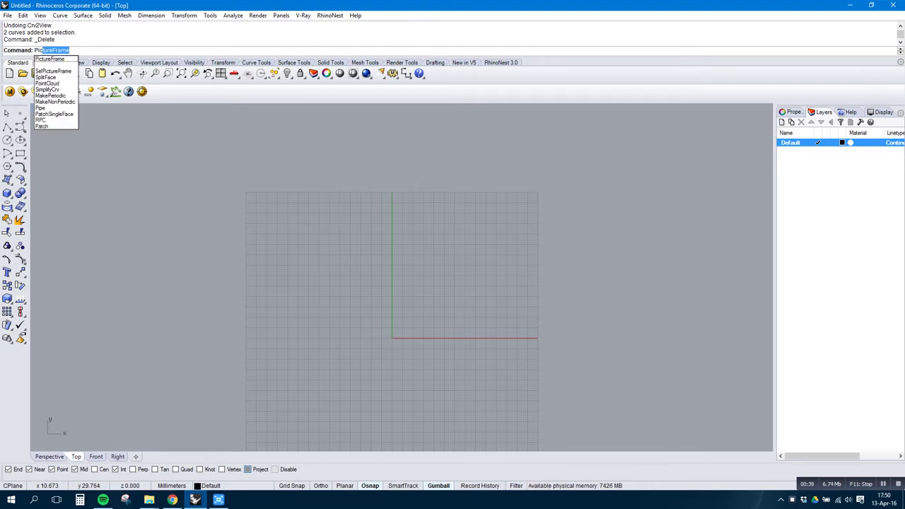
key("Return")
double_click(198, 109)
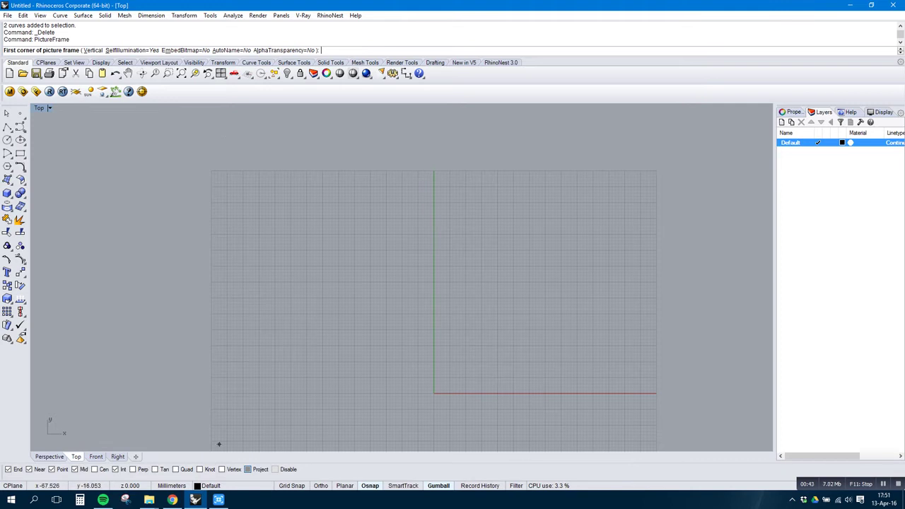
key("F9")
scroll(437, 396, "up", 3)
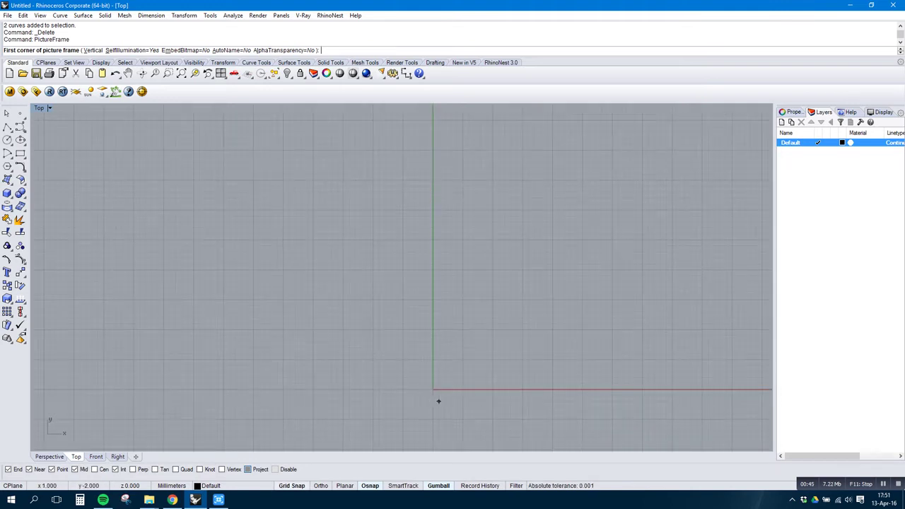
scroll(340, 365, "down", 3)
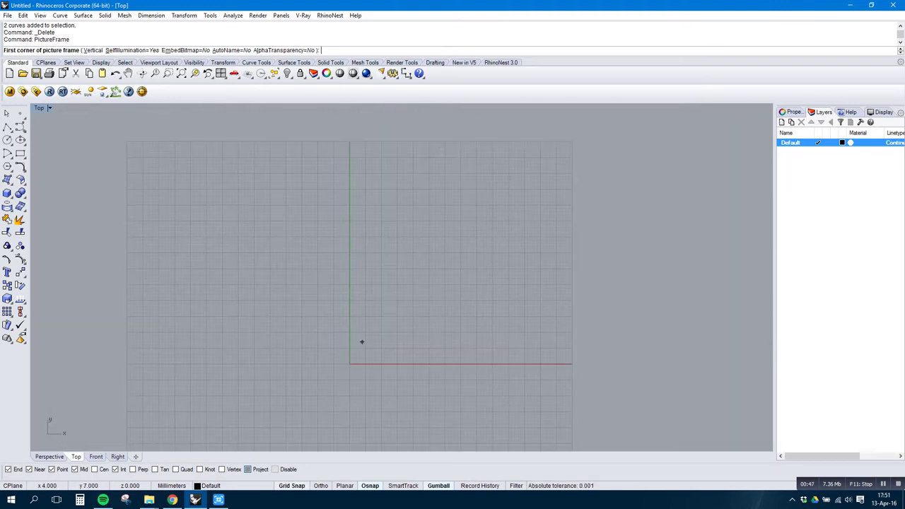
type("0")
key("Return")
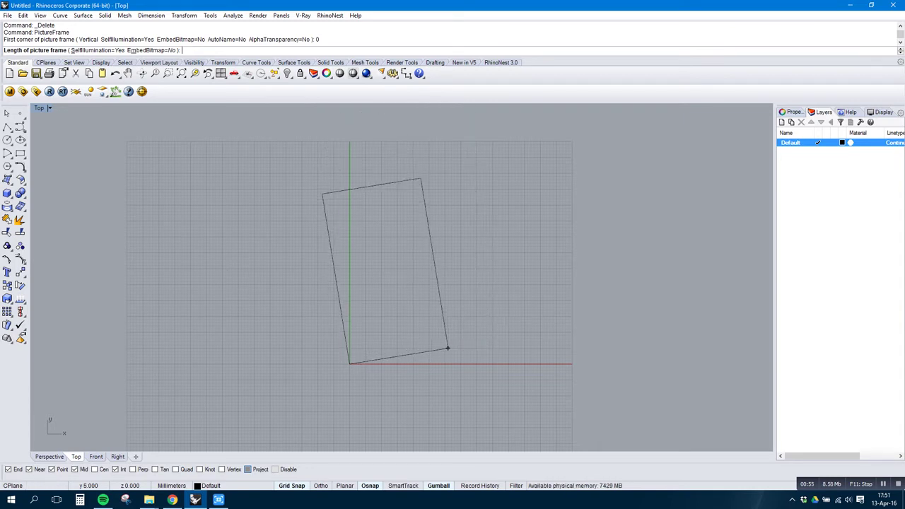
Set the picture frame's length to 50 mm and lay its base along the X axis
scroll(355, 345, "down", 3)
scroll(353, 357, "up", 3)
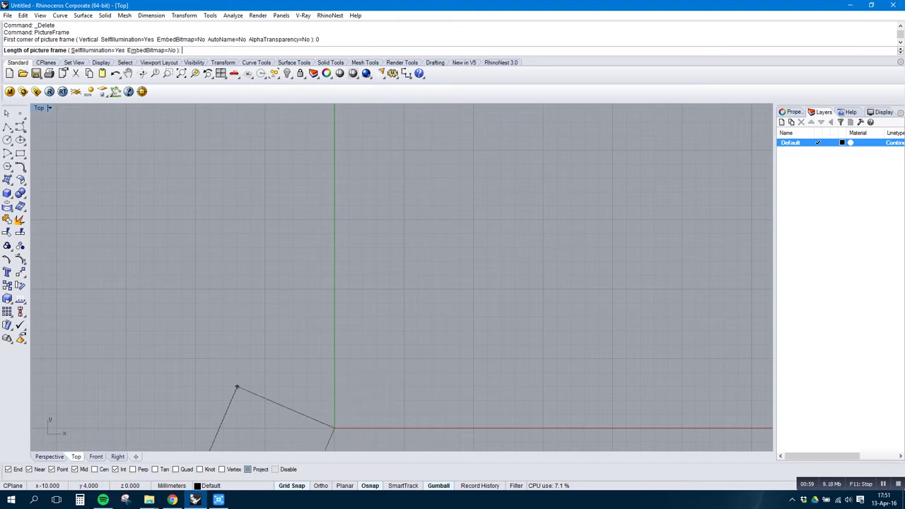
scroll(243, 354, "down", 3)
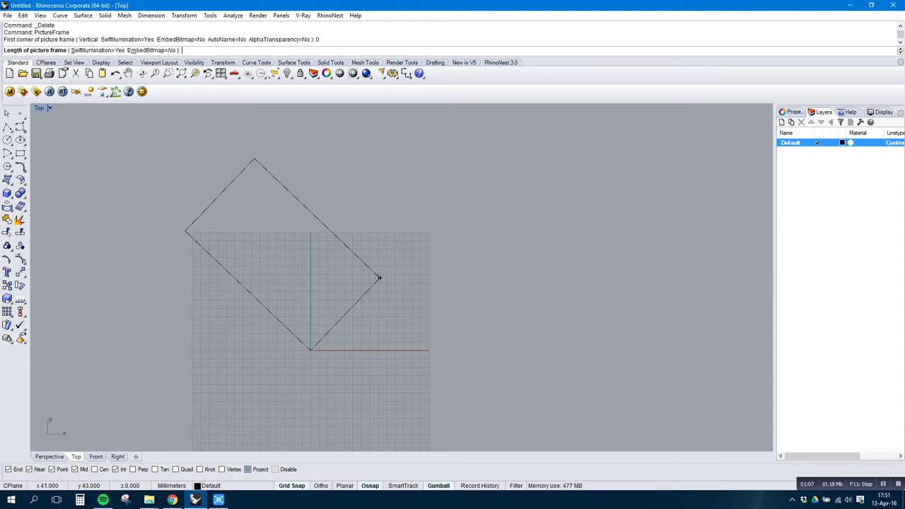
type("50")
key("Return")
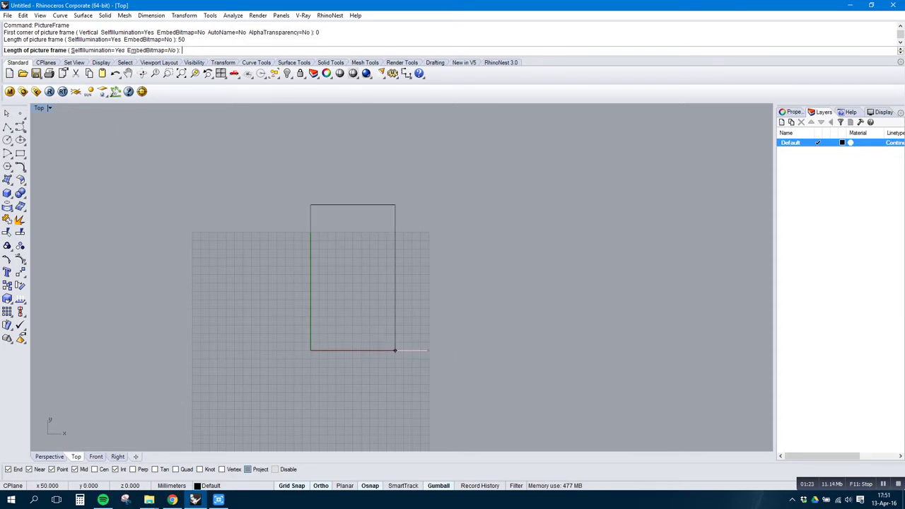
left_click(424, 350)
scroll(364, 284, "up", 6)
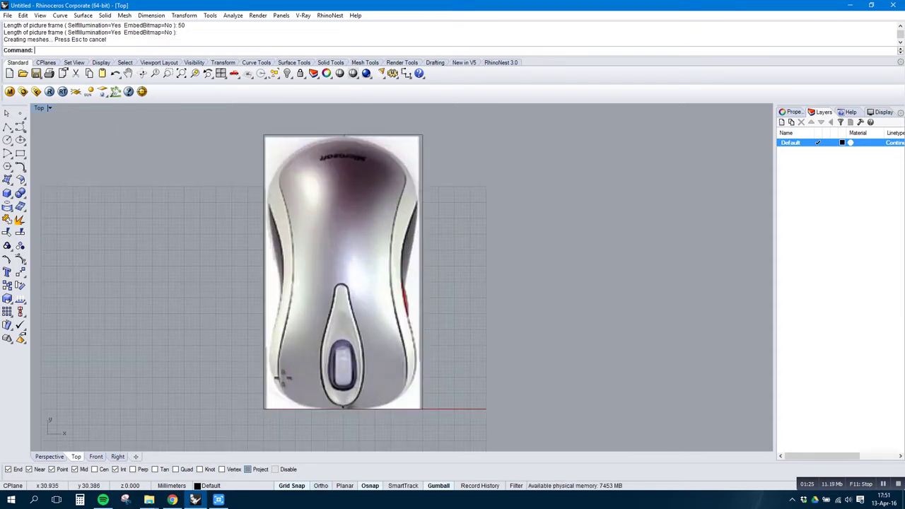
scroll(366, 322, "down", 4)
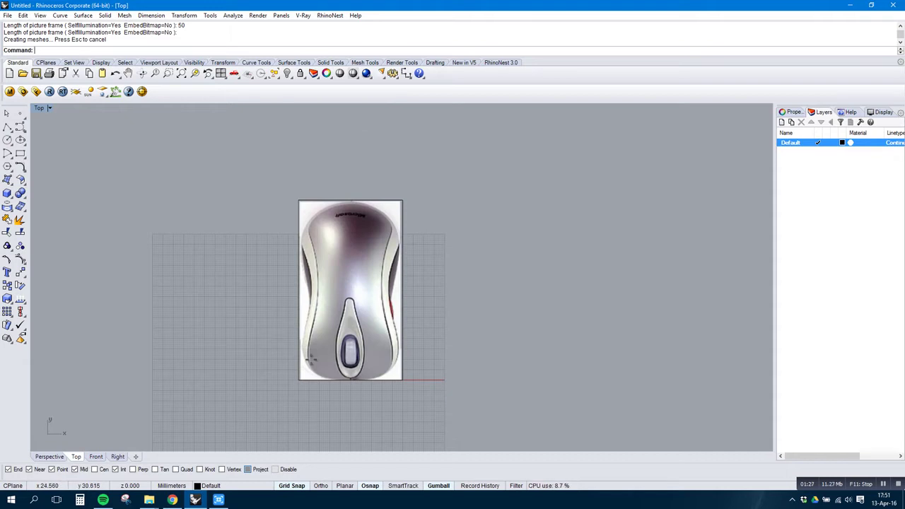
Rotate the mouse picture frame by 180 degrees in the Top view
left_click(350, 317)
scroll(350, 323, "up", 6)
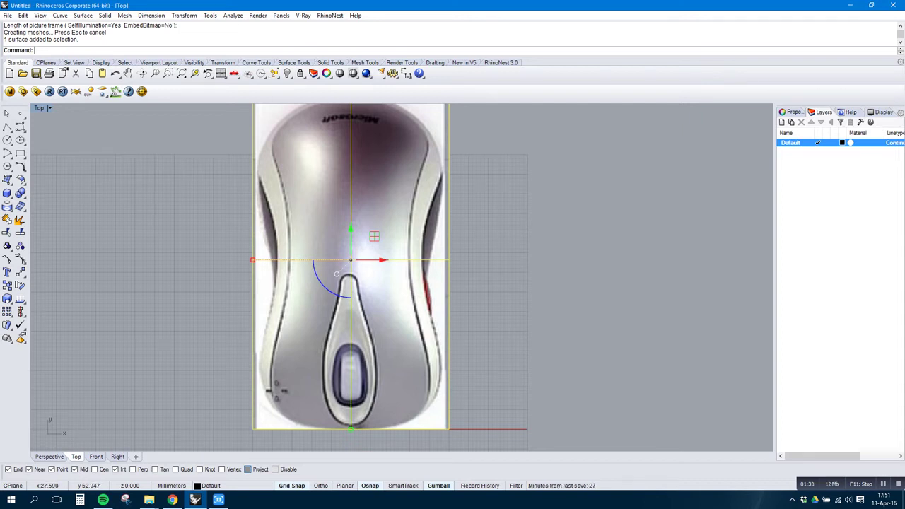
scroll(317, 274, "up", 1)
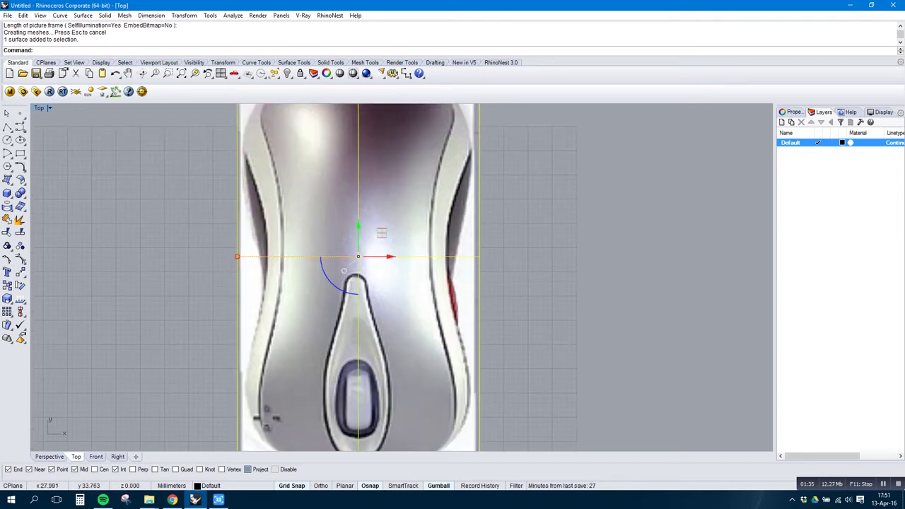
left_click(334, 279)
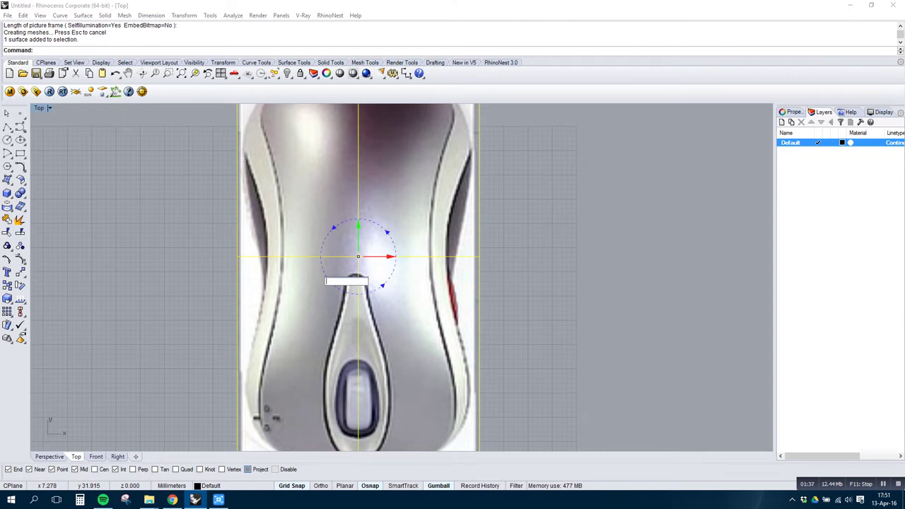
type("180")
key("Return")
scroll(299, 301, "down", 10)
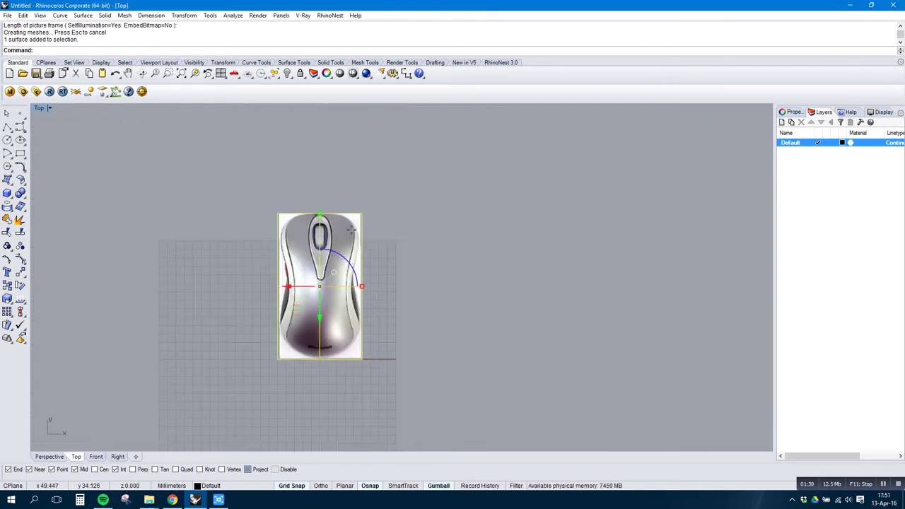
key("Escape")
scroll(322, 307, "up", 8)
scroll(393, 322, "down", 8)
scroll(368, 327, "up", 4)
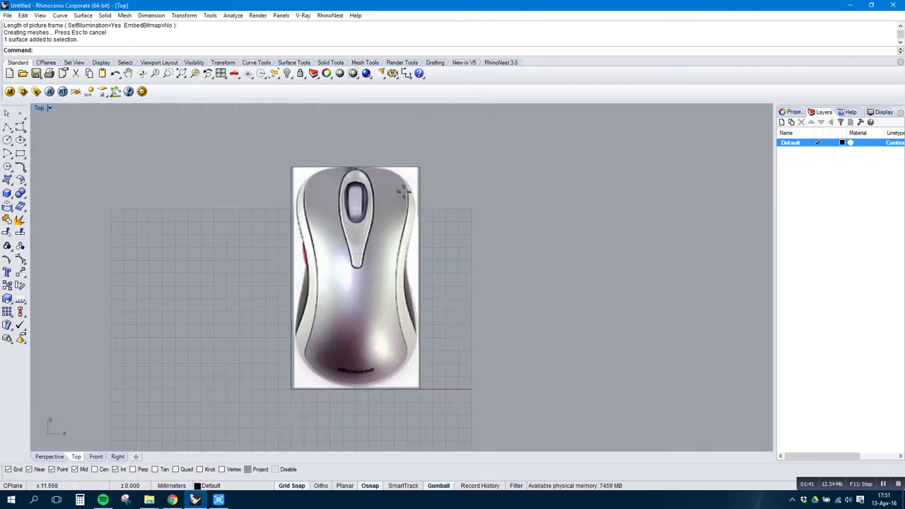
Move the picture frame away from the origin, in the positive X and Y directions, and deselect it
scroll(405, 191, "up", 5)
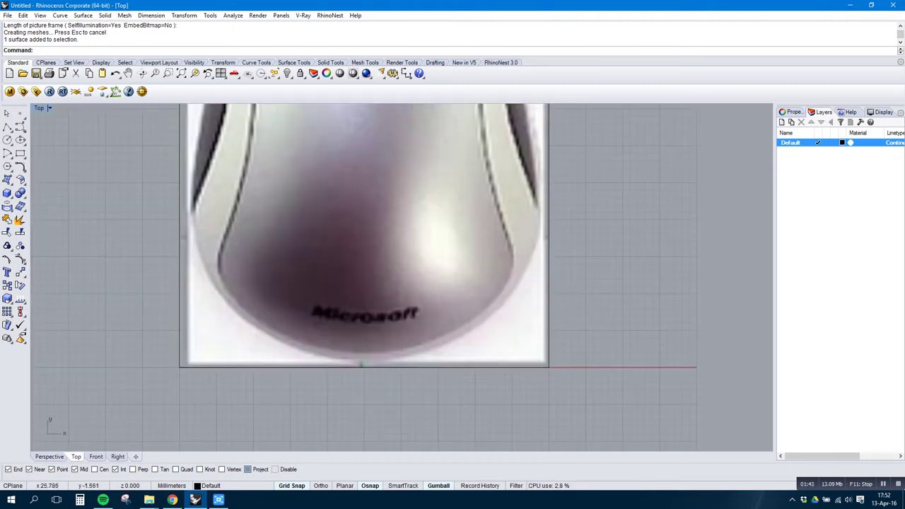
scroll(363, 365, "up", 2)
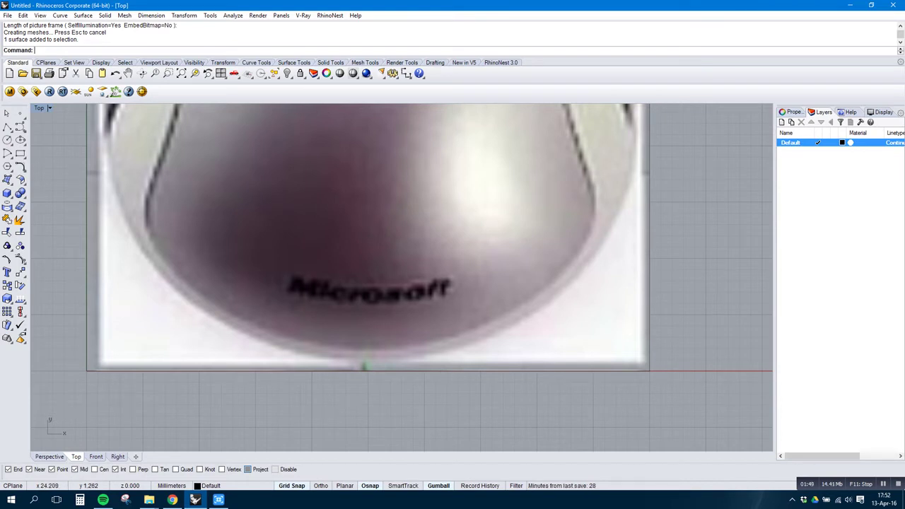
left_click(364, 361)
scroll(343, 387, "down", 8)
left_click_drag(361, 337, 419, 304)
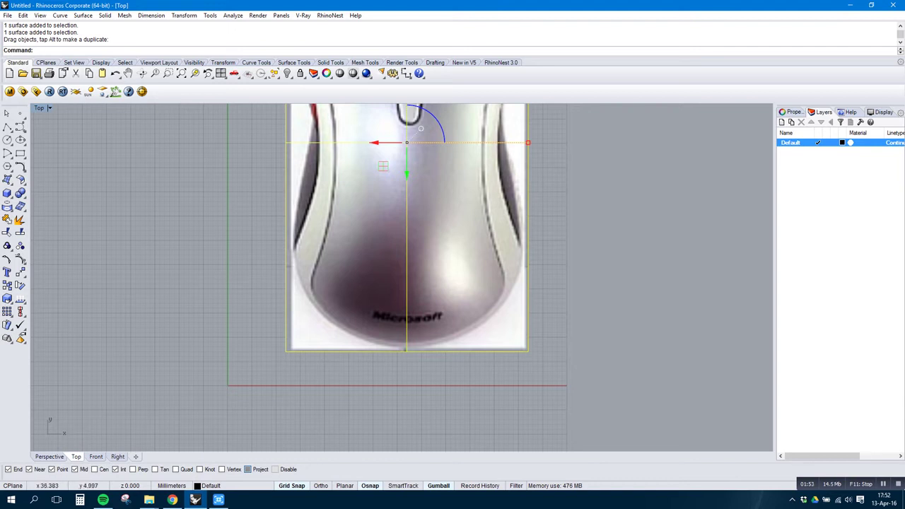
left_click(273, 402)
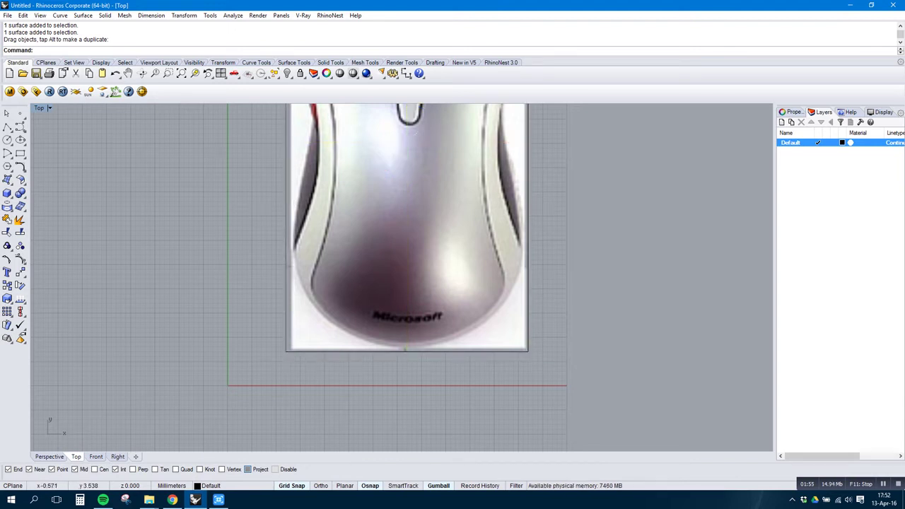
With grid snap off, place a point at the middle of the mouse's rear edge, at about x 36.7, y 8.2
left_click(20, 113)
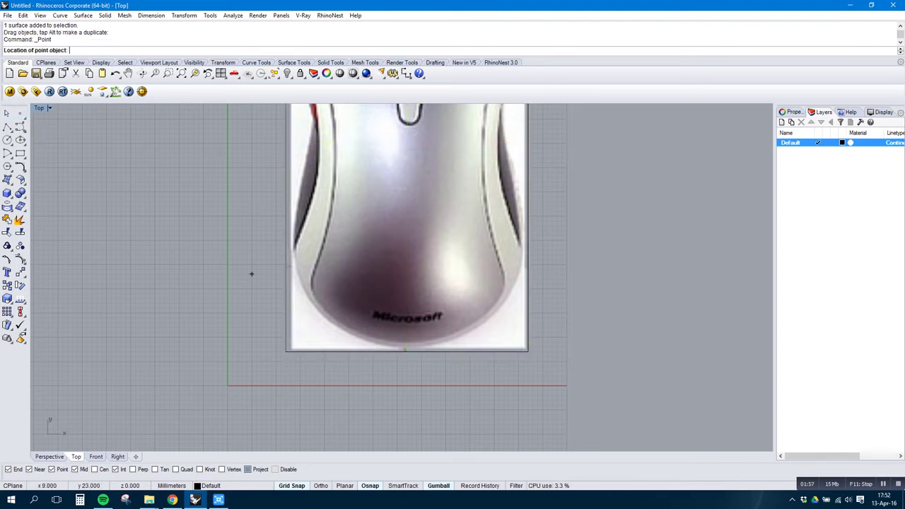
scroll(393, 392, "up", 6)
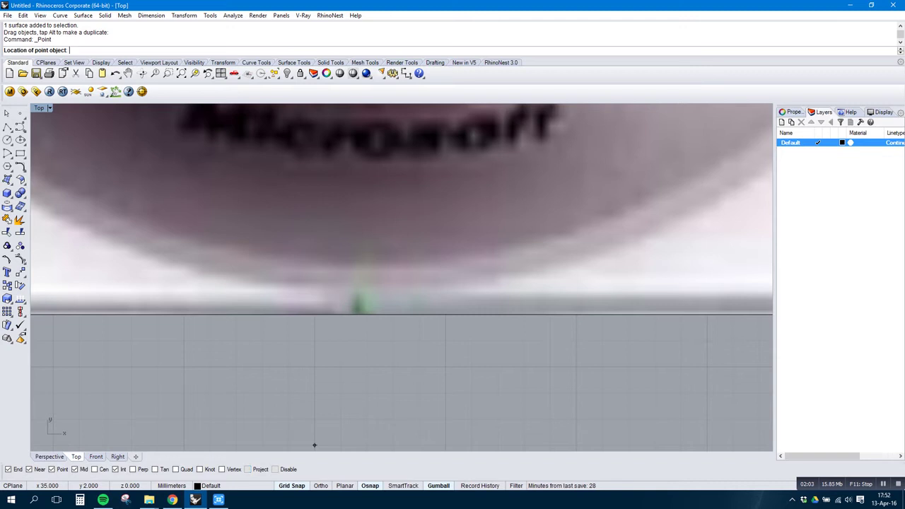
key("F9")
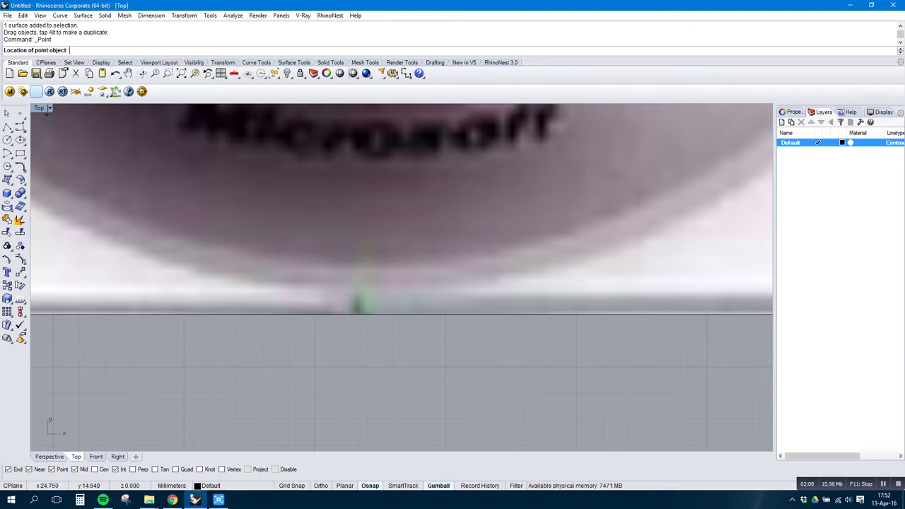
scroll(359, 295, "up", 2)
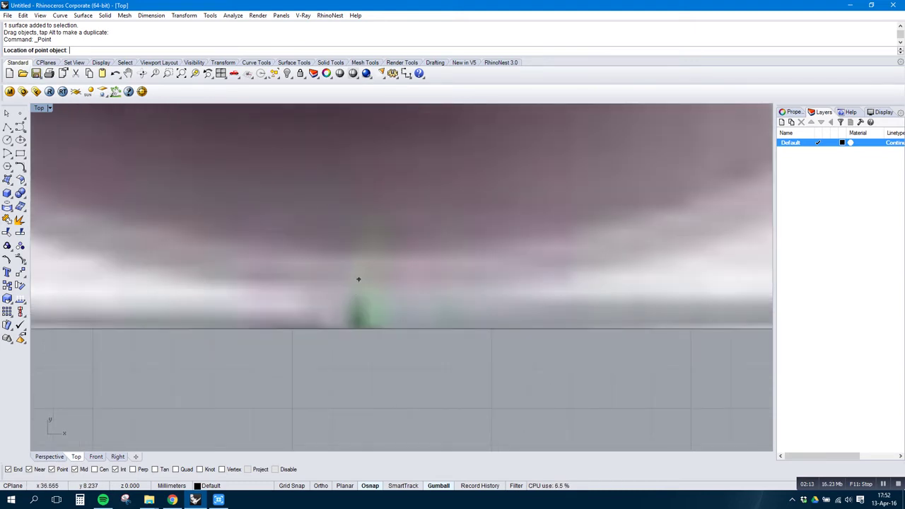
left_click(359, 282)
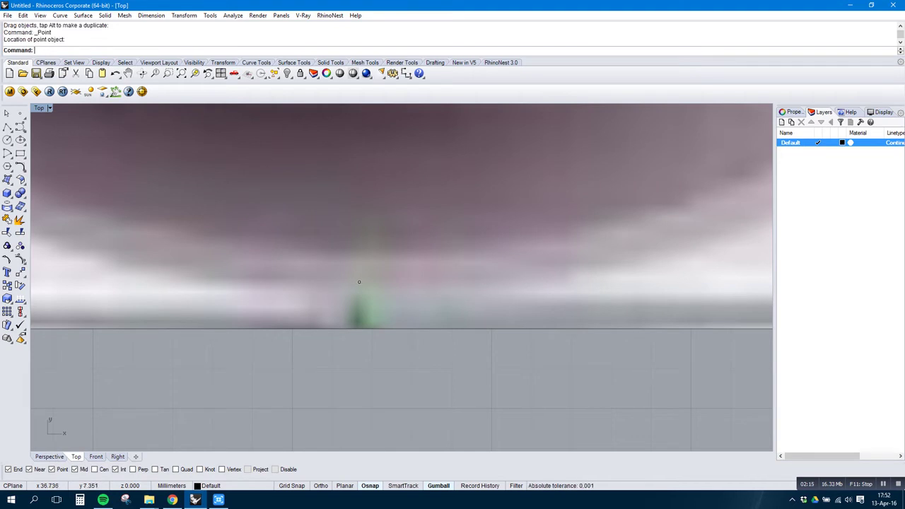
scroll(361, 297, "down", 4)
scroll(367, 311, "down", 4)
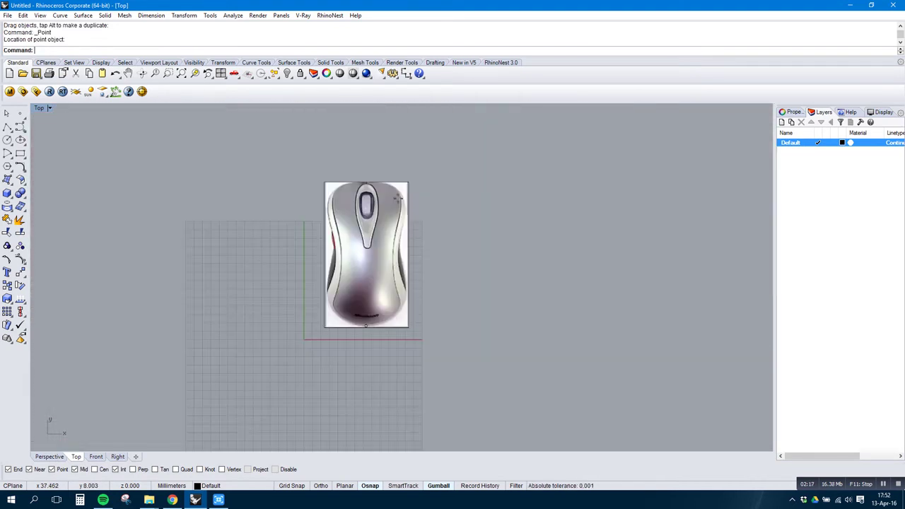
Move the picture frame together with its rear-edge point, using that point as the base, to the origin (0)
scroll(365, 325, "up", 6)
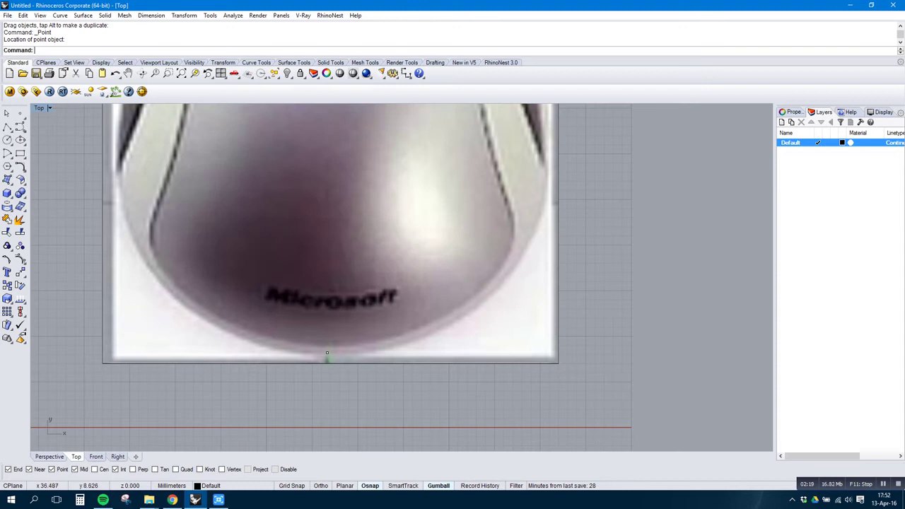
scroll(326, 352, "up", 3)
scroll(332, 366, "down", 6)
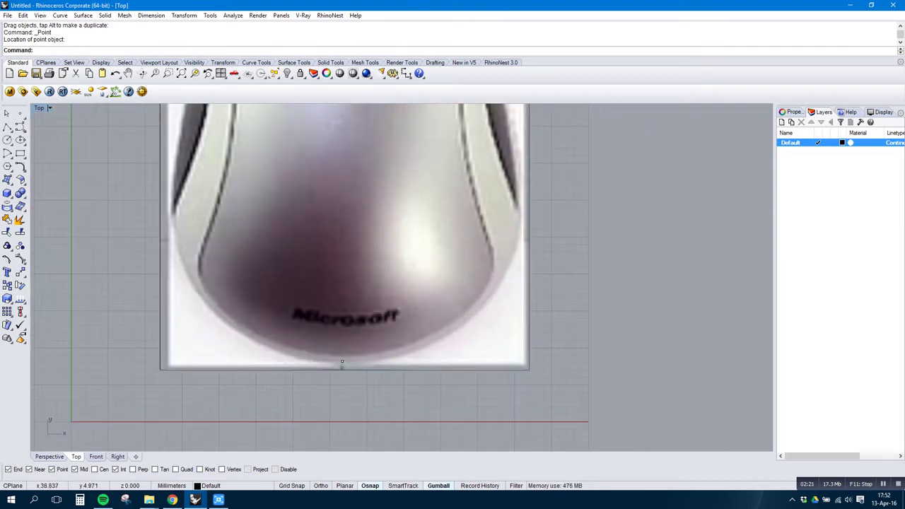
scroll(344, 364, "up", 2)
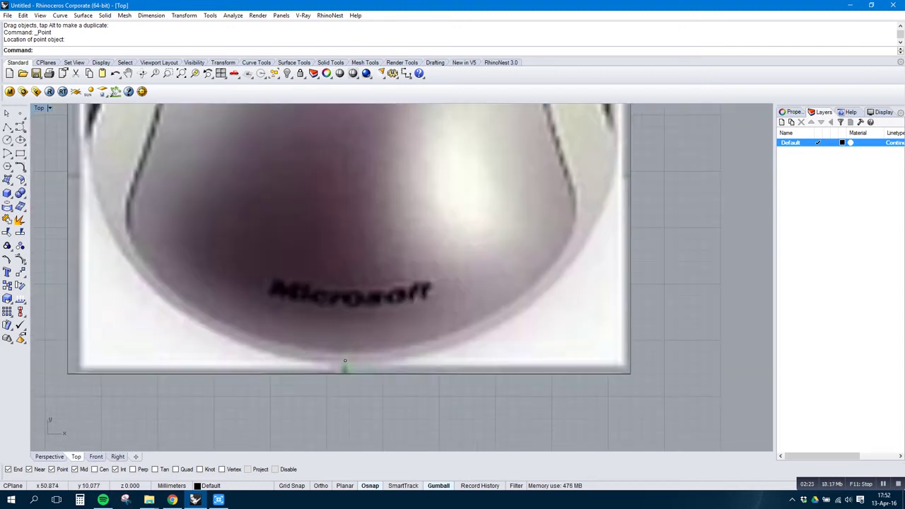
scroll(438, 350, "down", 4)
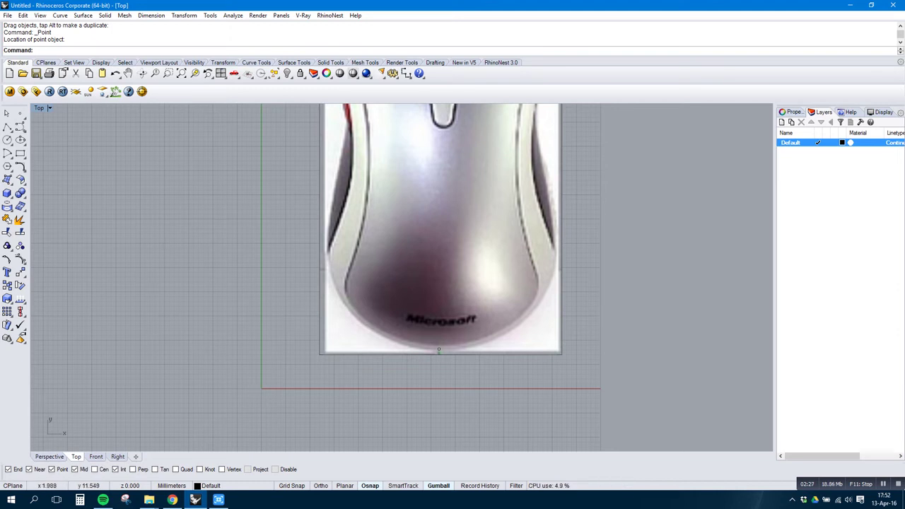
left_click_drag(272, 282, 271, 281)
left_click(482, 373)
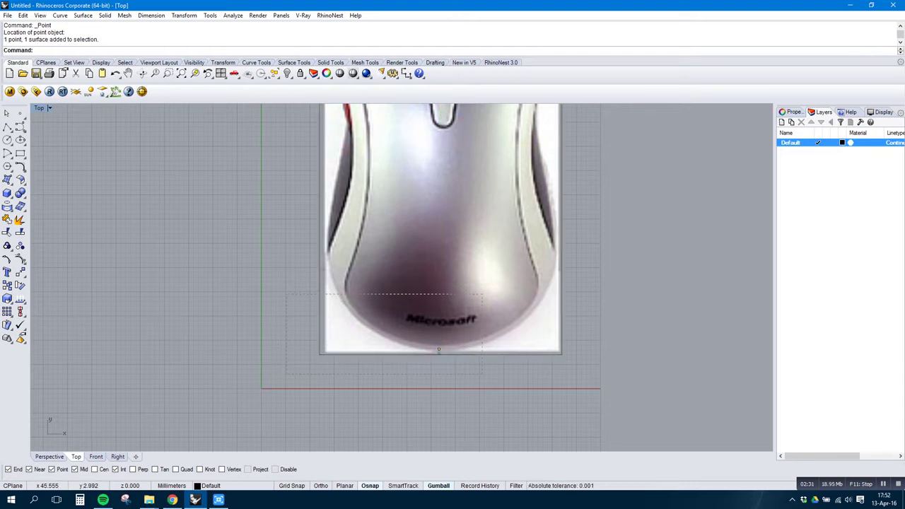
left_click(438, 349)
scroll(440, 348, "up", 3)
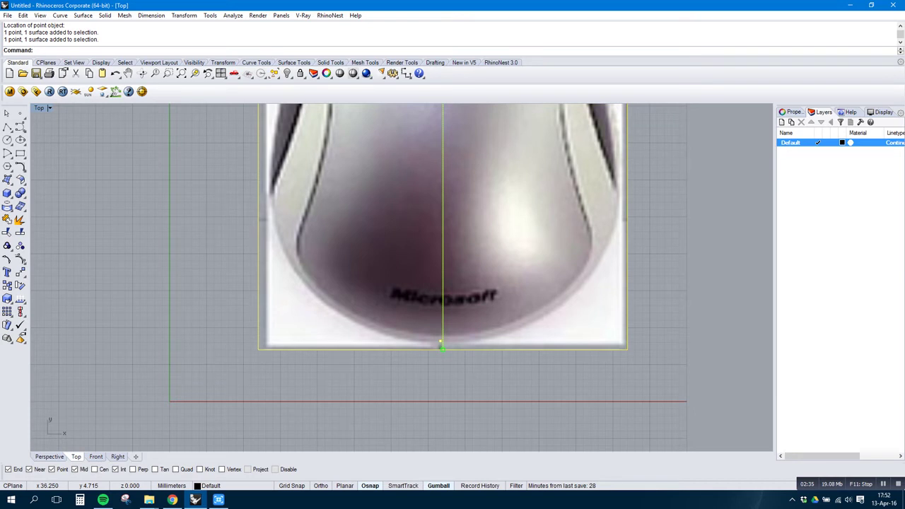
type("move")
key("Return")
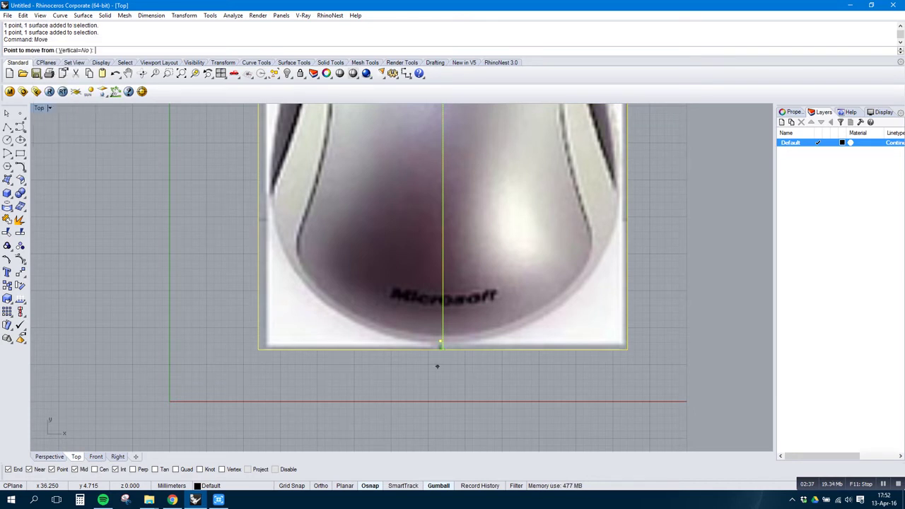
scroll(437, 366, "up", 5)
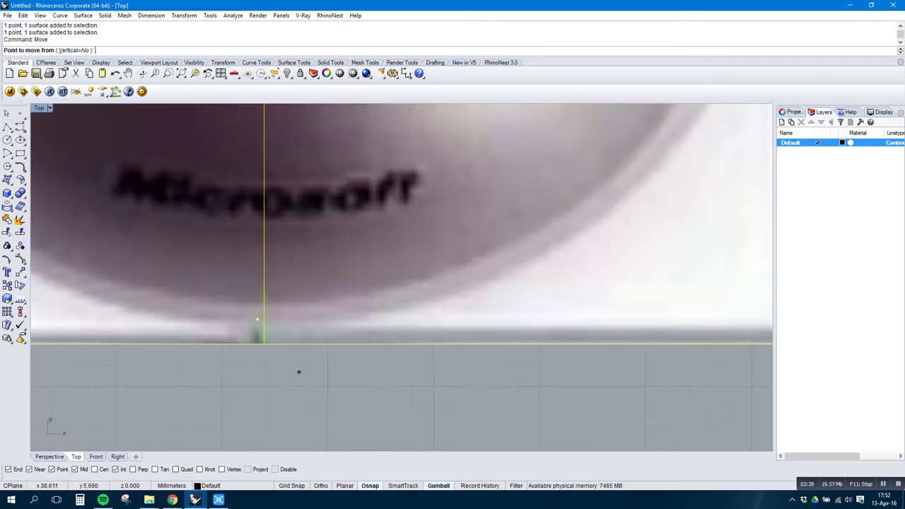
scroll(282, 346, "down", 2)
scroll(399, 375, "up", 5)
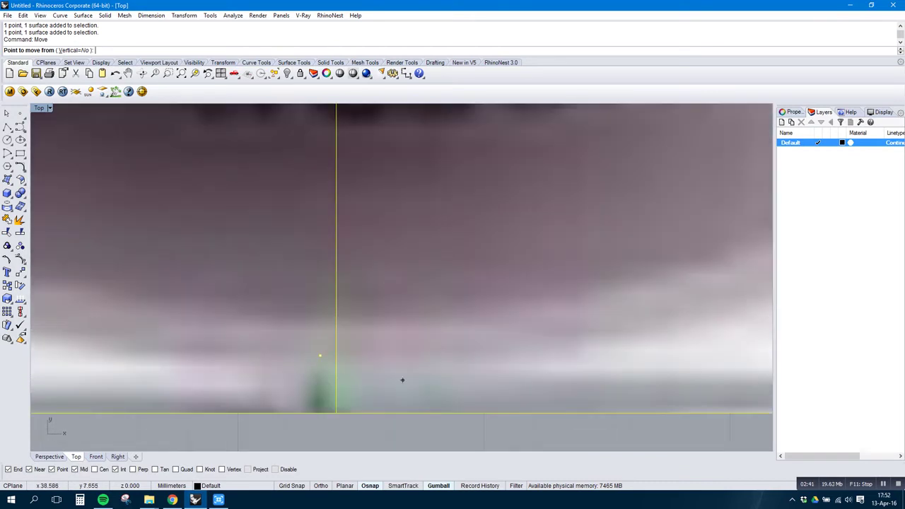
scroll(360, 388, "up", 2)
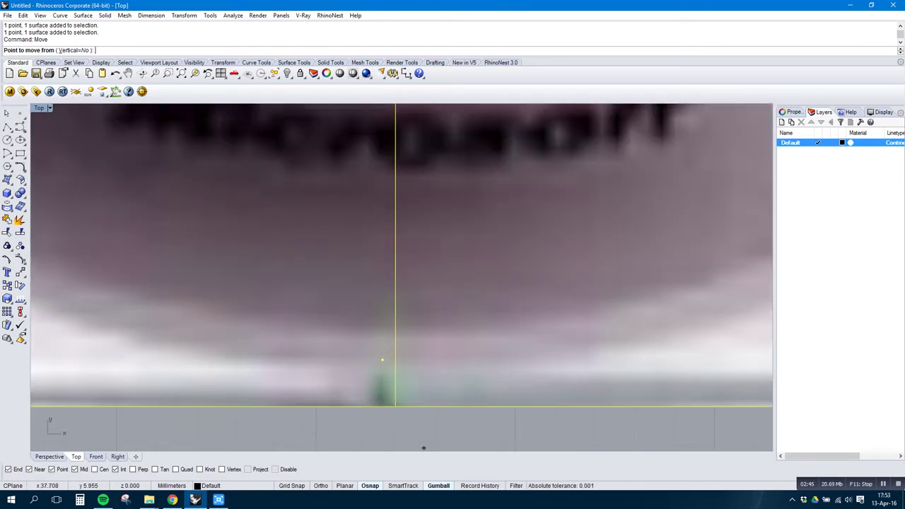
key("alt")
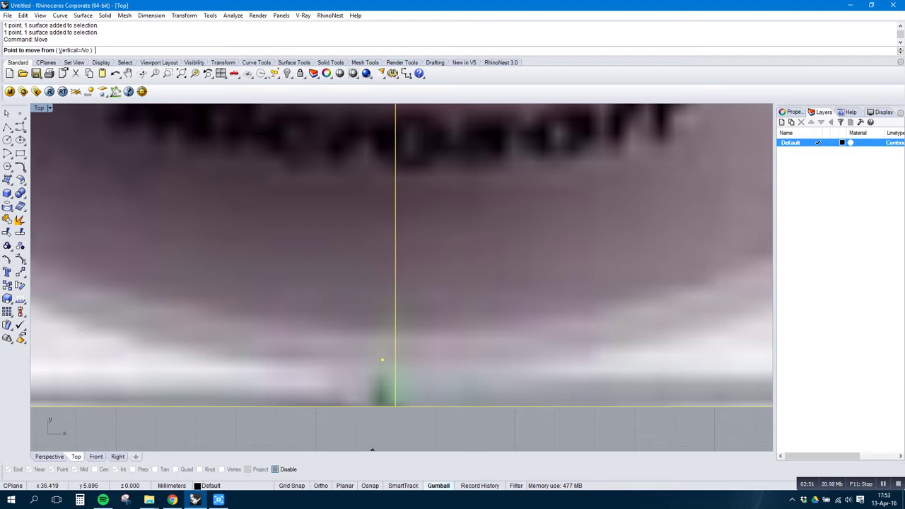
key("alt")
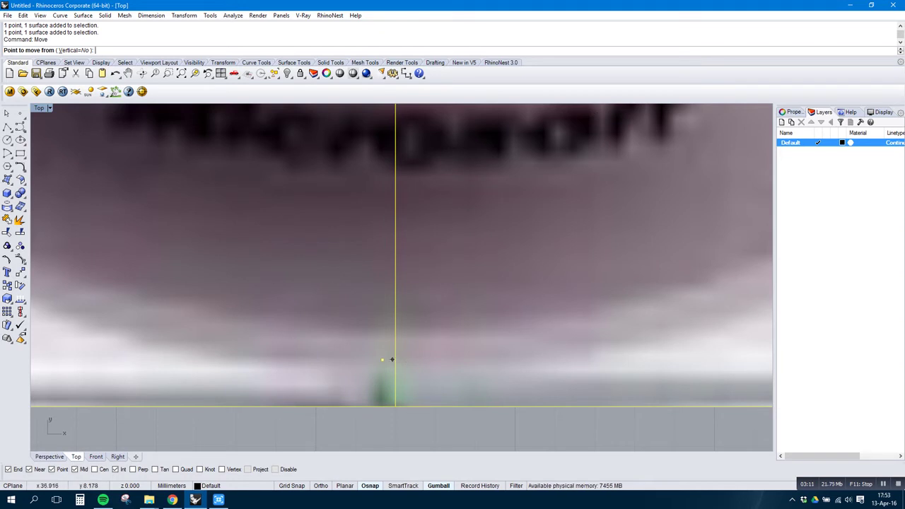
left_click(382, 360)
scroll(481, 308, "down", 6)
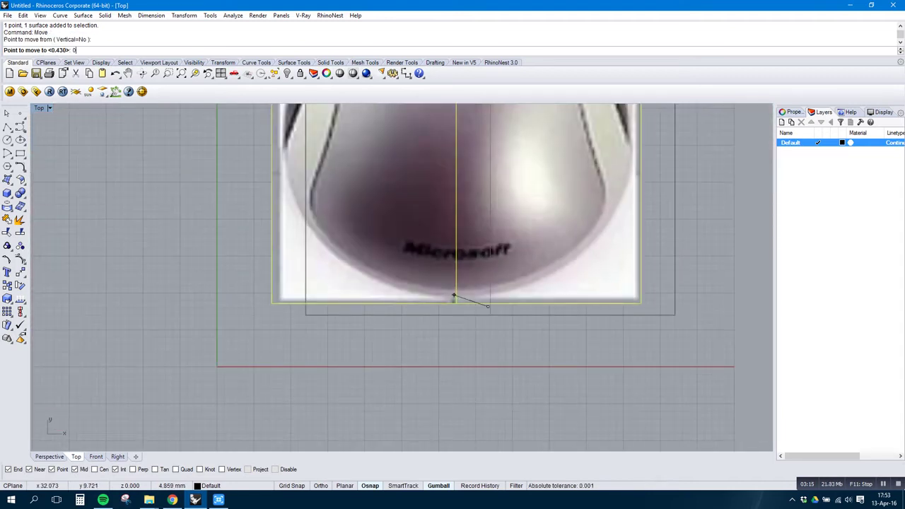
type("0")
key("Return")
Examine how the mouse picture lines up with the origin at its rear edge and with the frame's centre line at its front edge
scroll(216, 369, "up", 6)
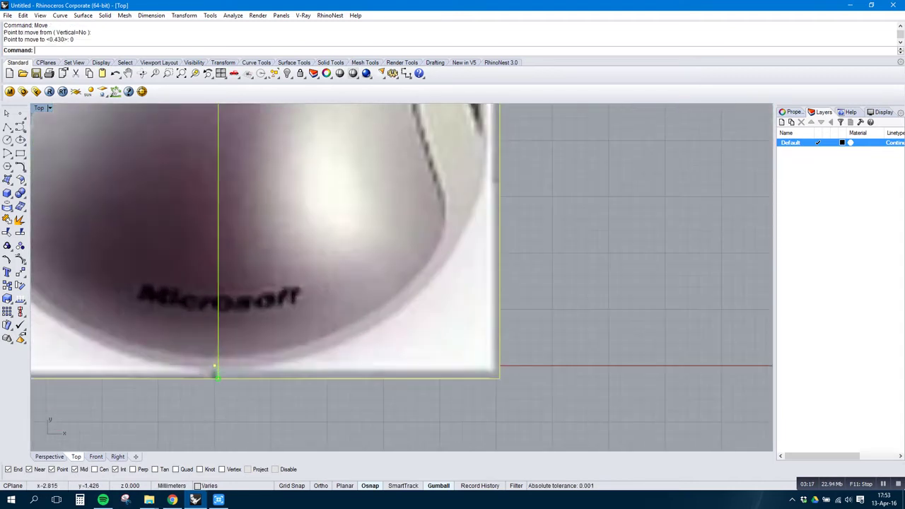
scroll(223, 346, "up", 2)
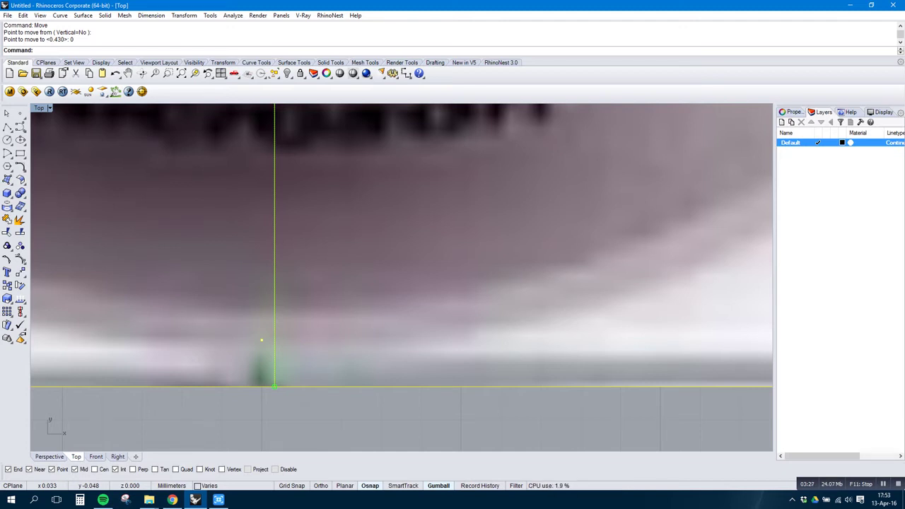
scroll(284, 345, "down", 10)
scroll(265, 342, "up", 6)
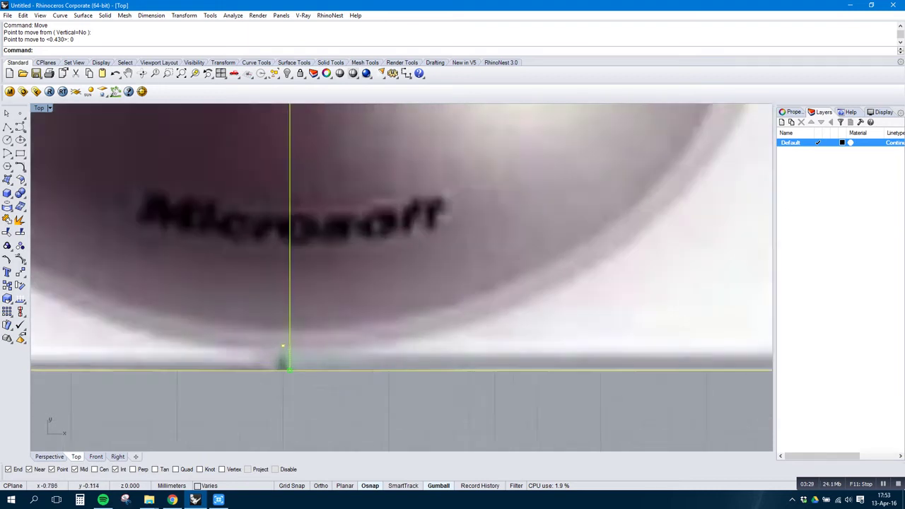
scroll(295, 375, "down", 5)
scroll(285, 386, "down", 3)
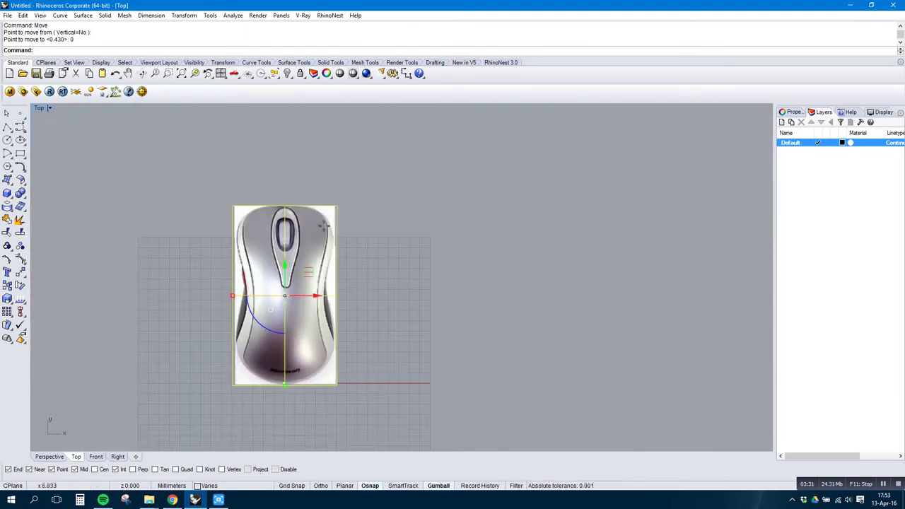
scroll(284, 206, "up", 10)
scroll(368, 244, "down", 10)
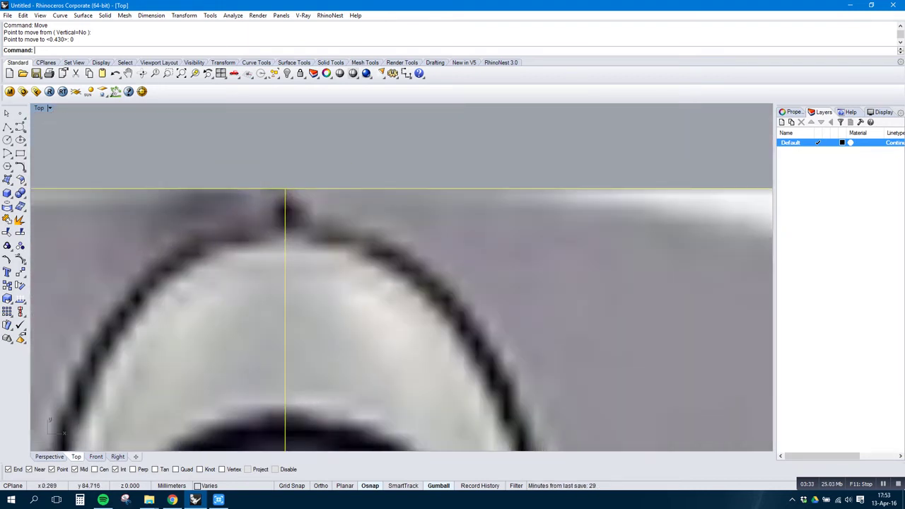
scroll(362, 239, "up", 10)
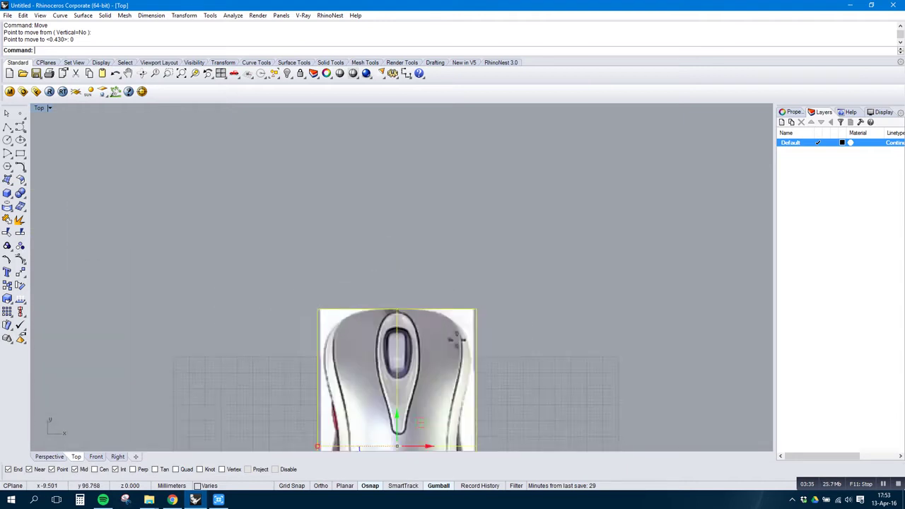
scroll(415, 302, "down", 4)
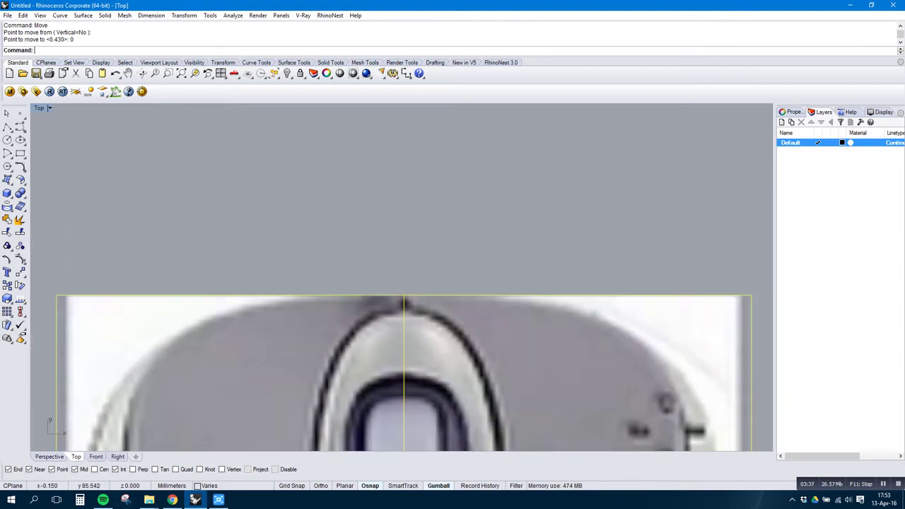
scroll(414, 297, "up", 1)
scroll(409, 282, "down", 5)
scroll(405, 318, "down", 4)
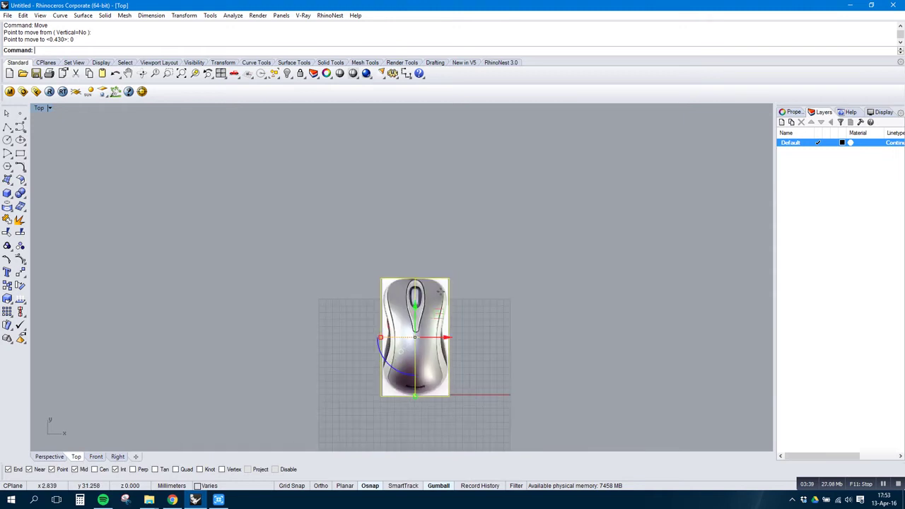
Draw a vertical polyline about 98.6 mm long from the rear-edge point at the origin, along the Y axis past the mouse's front edge
scroll(412, 361, "up", 5)
left_click(7, 126)
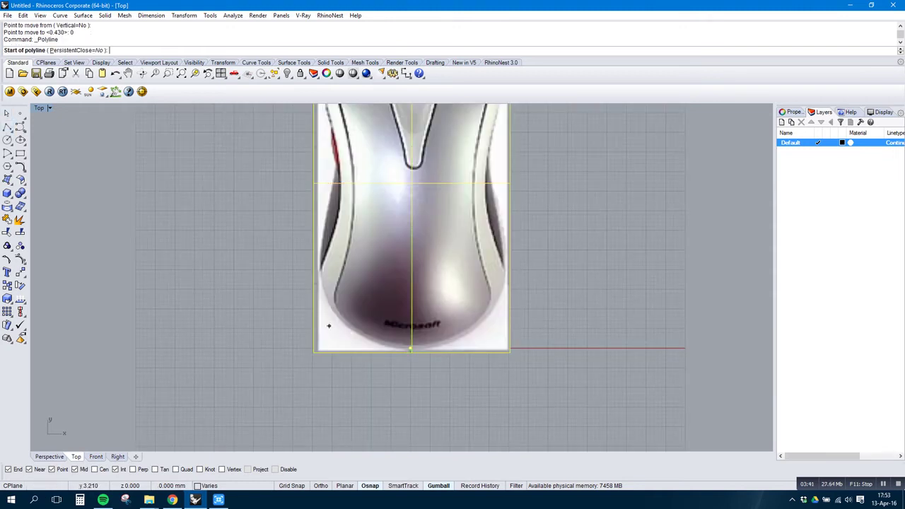
scroll(406, 349, "up", 5)
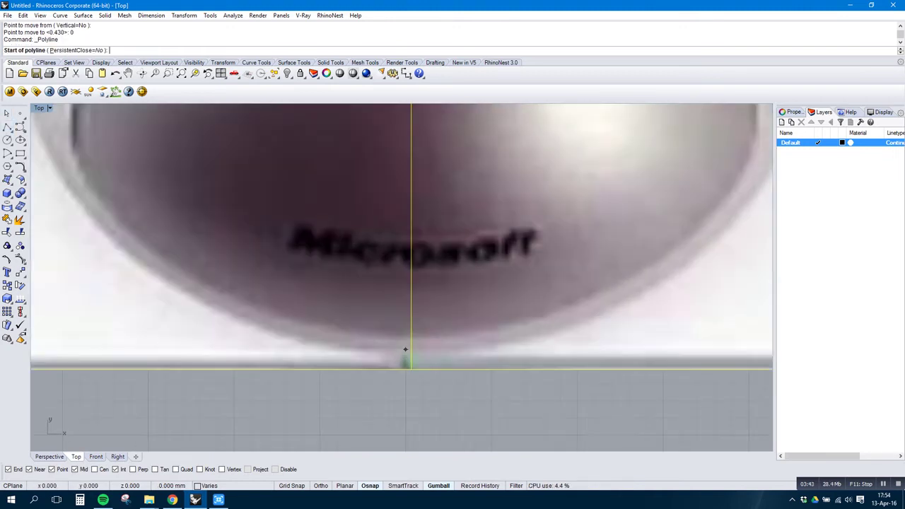
left_click(406, 351)
scroll(402, 367, "down", 6)
key("Caps_Lock")
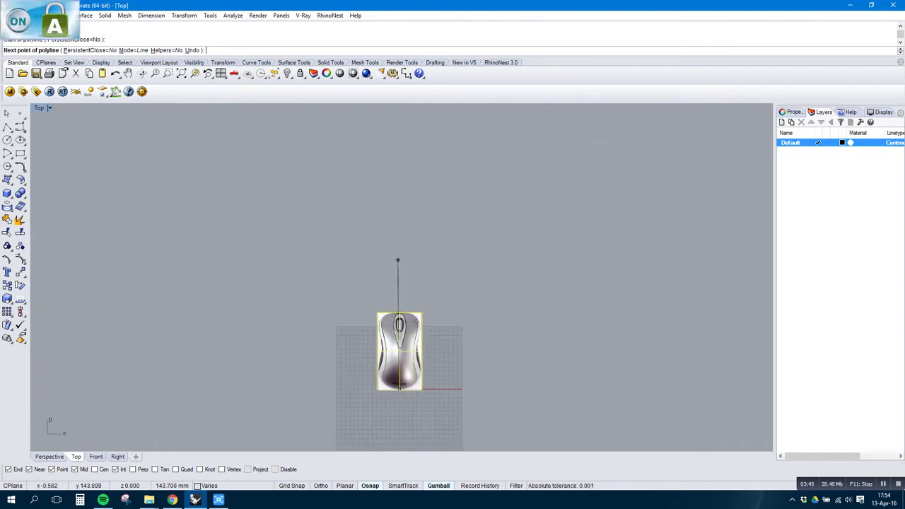
key("Caps_Lock")
key("shift")
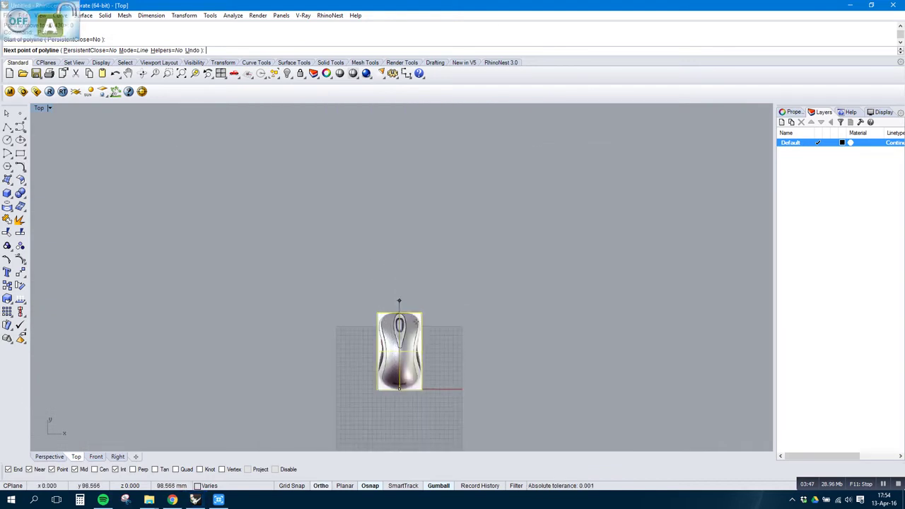
left_click(399, 301, "shift")
right_click(447, 310)
Select the vertical line and check its position against the dark notch at the centre of the mouse's front edge
scroll(390, 314, "up", 10)
scroll(430, 300, "up", 12)
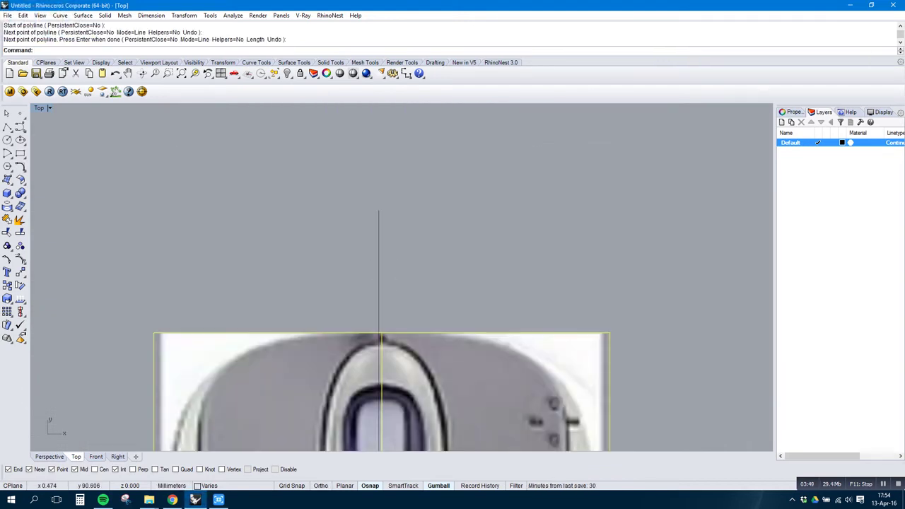
left_click(379, 309)
scroll(376, 328, "up", 9)
scroll(392, 308, "down", 9)
scroll(390, 367, "up", 2)
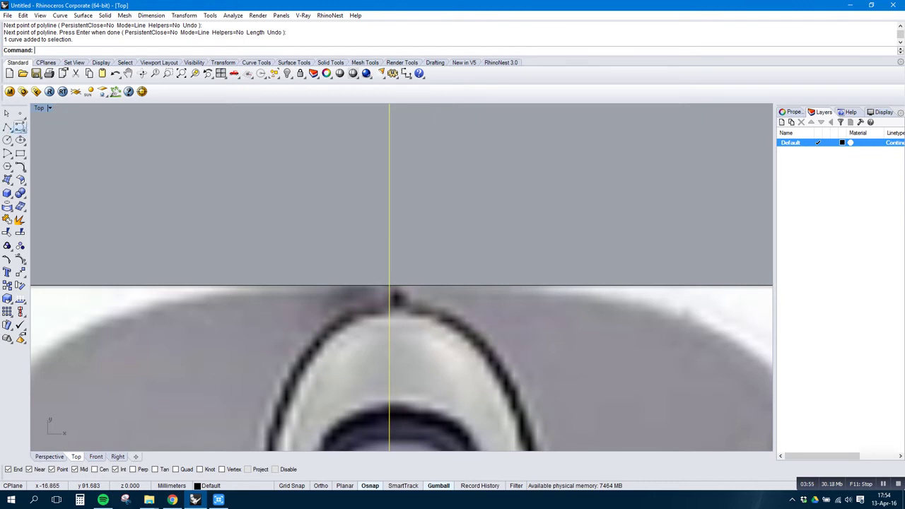
Place a point where the vertical line crosses the picture frame's front edge, at x 0, y 85.130
left_click(20, 113)
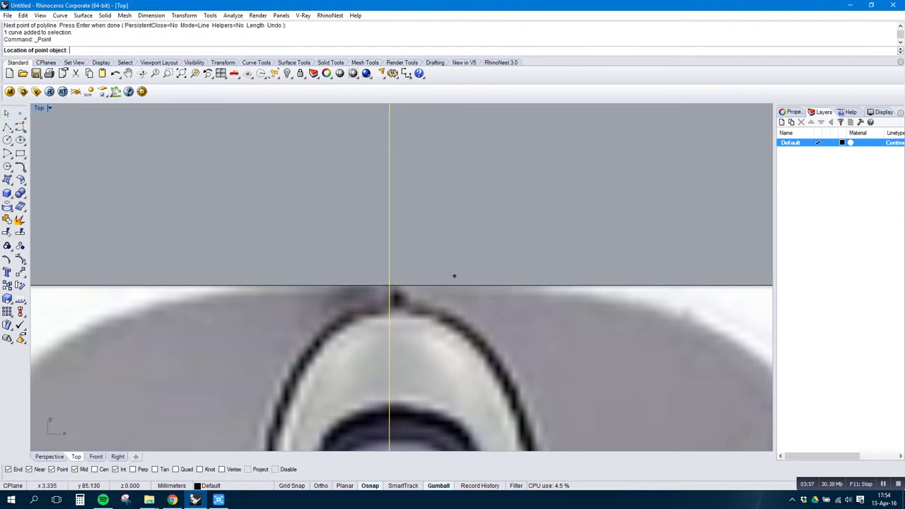
scroll(388, 306, "up", 6)
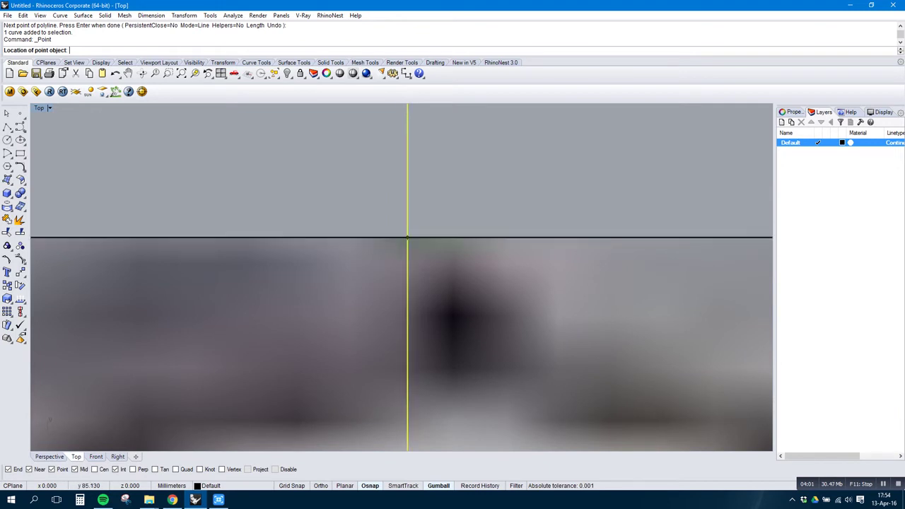
scroll(396, 262, "down", 7)
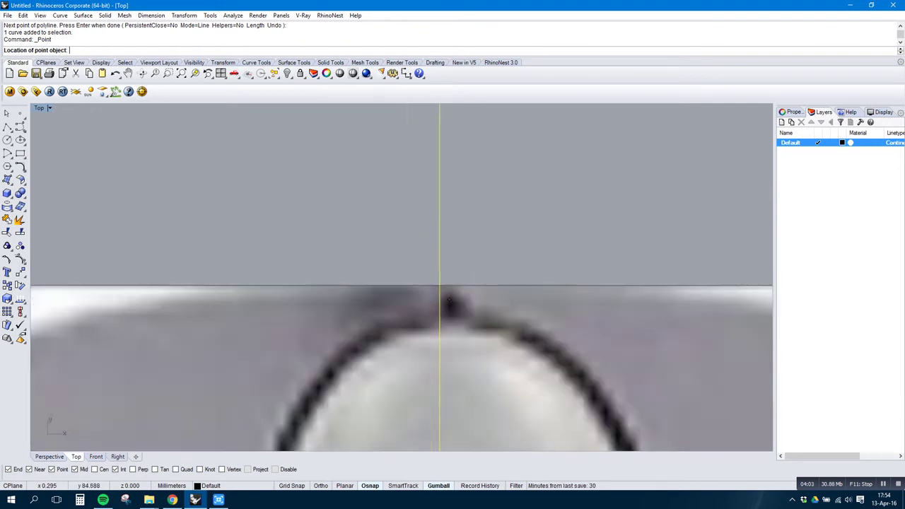
scroll(437, 291, "up", 3)
scroll(438, 185, "up", 5)
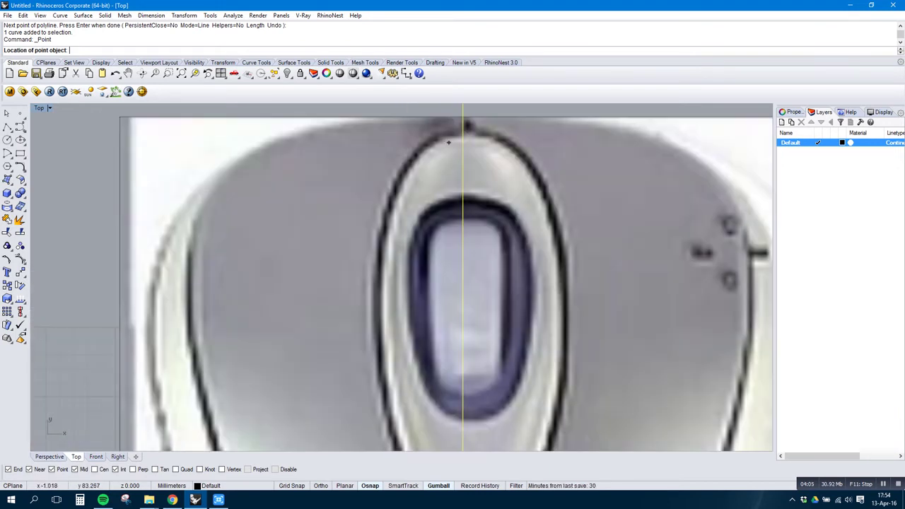
scroll(448, 210, "down", 5)
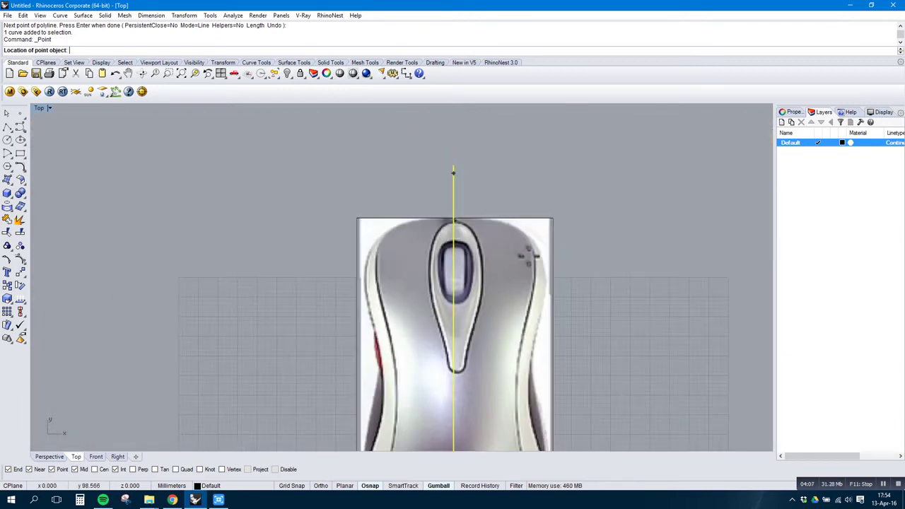
scroll(453, 179, "down", 11)
scroll(459, 314, "up", 5)
scroll(444, 182, "up", 5)
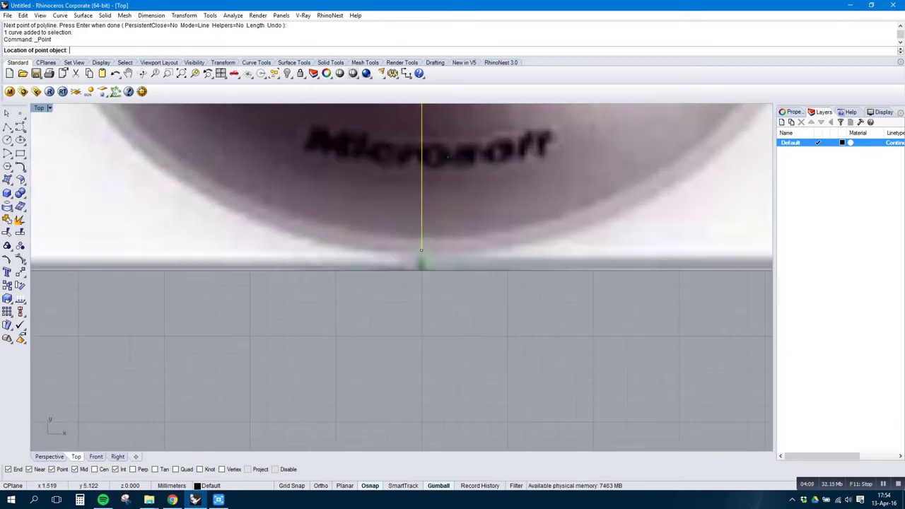
scroll(421, 283, "down", 5)
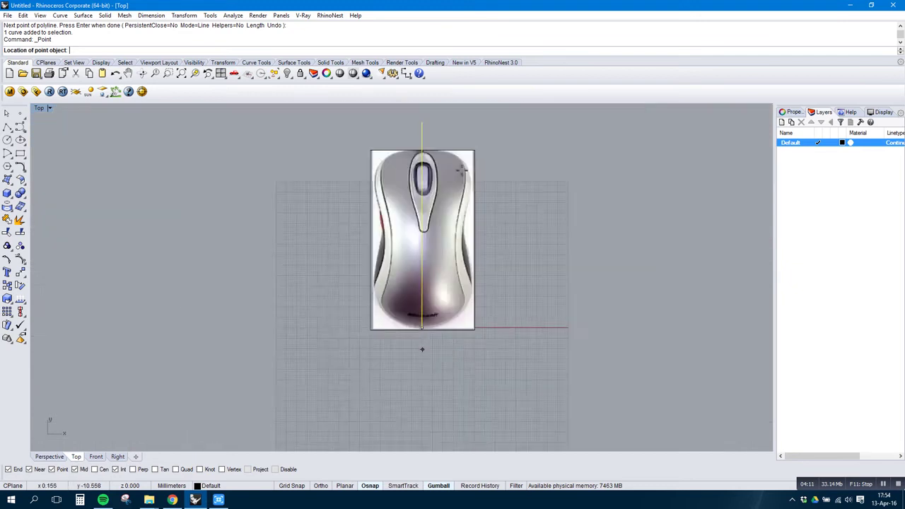
scroll(460, 243, "up", 6)
scroll(394, 258, "up", 3)
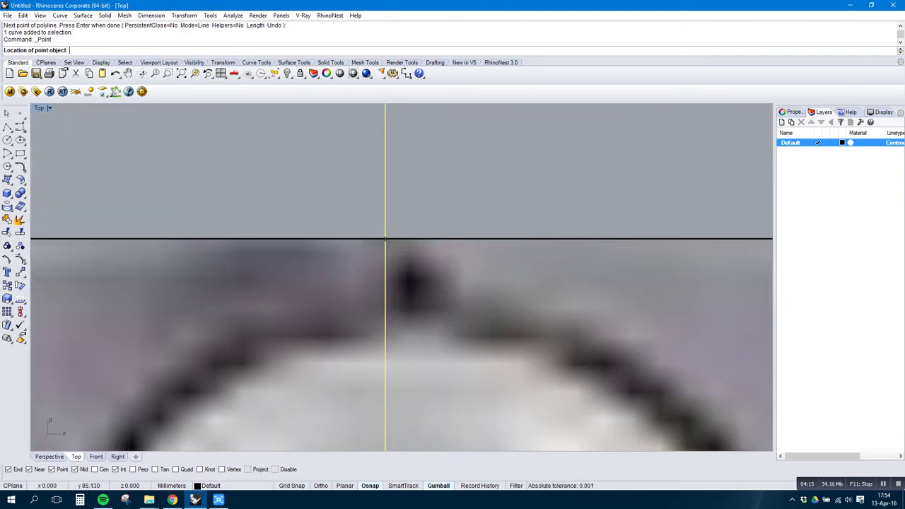
left_click(384, 240)
scroll(463, 213, "down", 8)
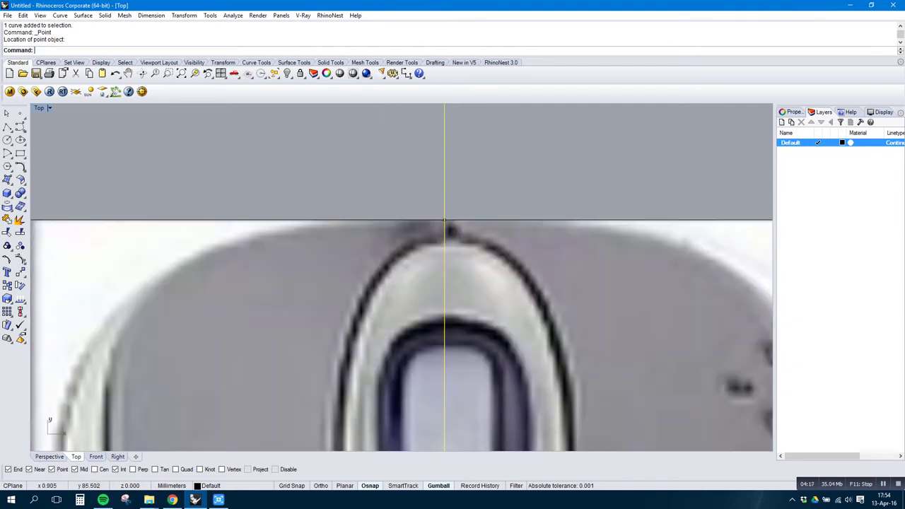
Delete the vertical construction line running through the mouse picture
key("Escape")
left_click(444, 182)
key("Delete")
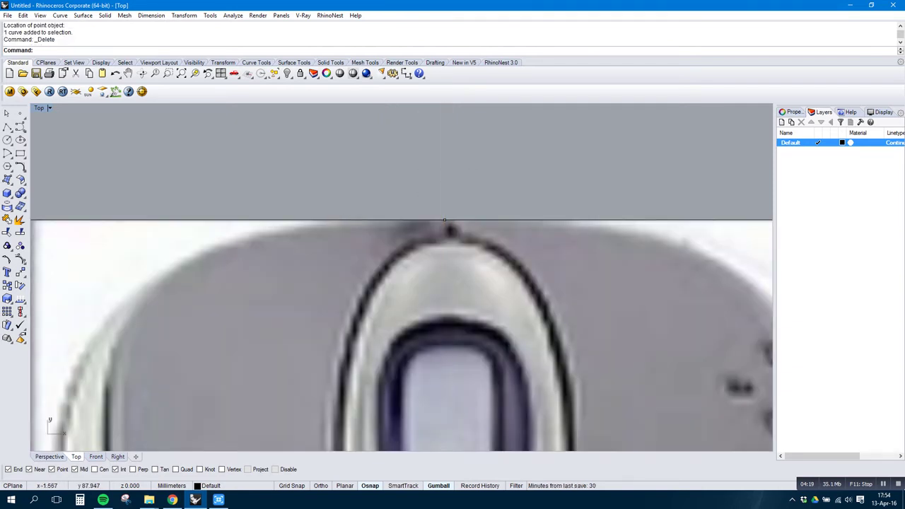
Hide the mouse picture to check the front and rear points against the Y axis, and show it again
scroll(395, 233, "down", 5)
left_click(402, 305)
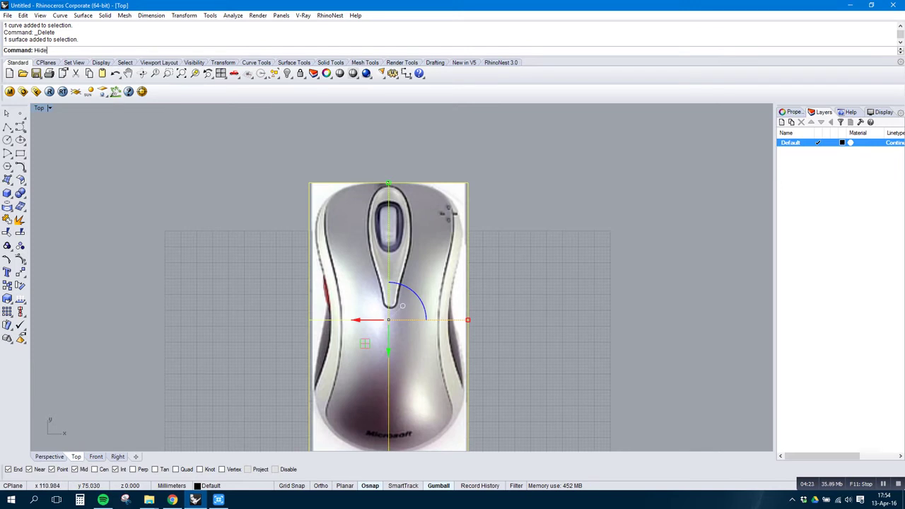
key("Return")
scroll(371, 319, "down", 2)
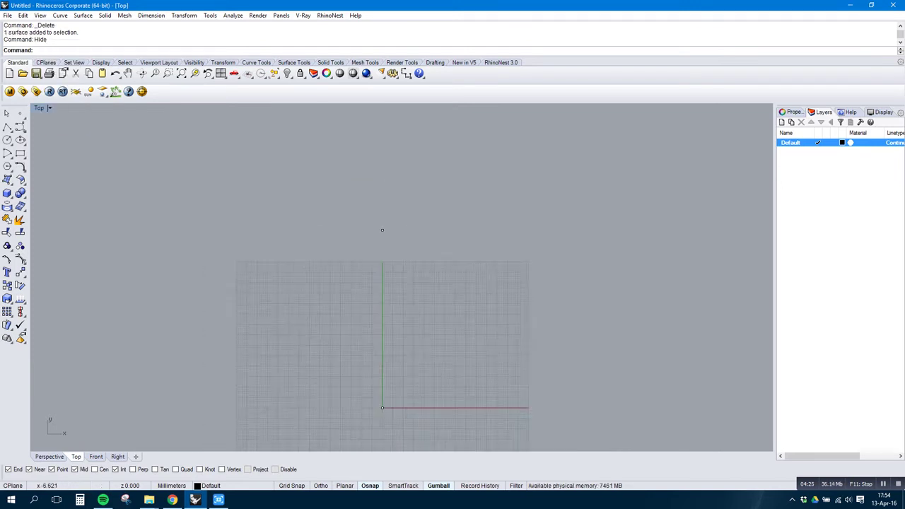
scroll(368, 314, "down", 4)
scroll(356, 416, "up", 4)
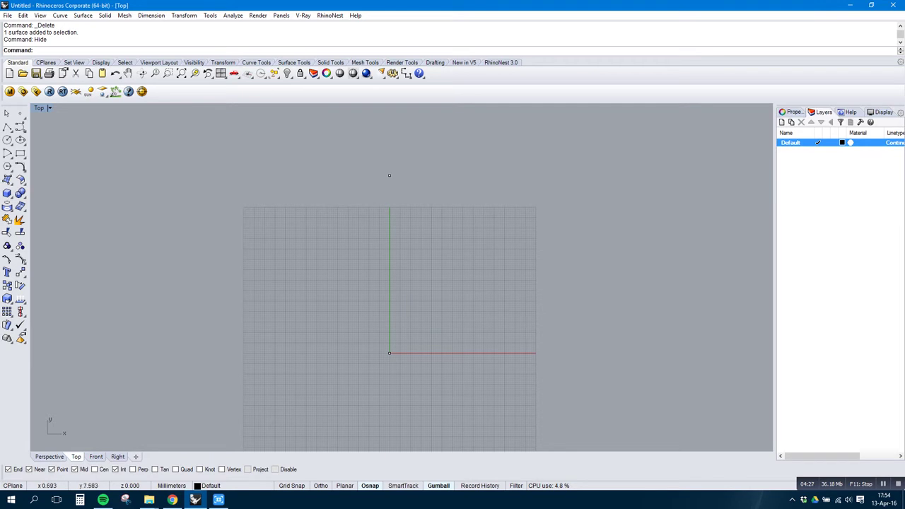
scroll(389, 176, "up", 2)
scroll(388, 228, "down", 2)
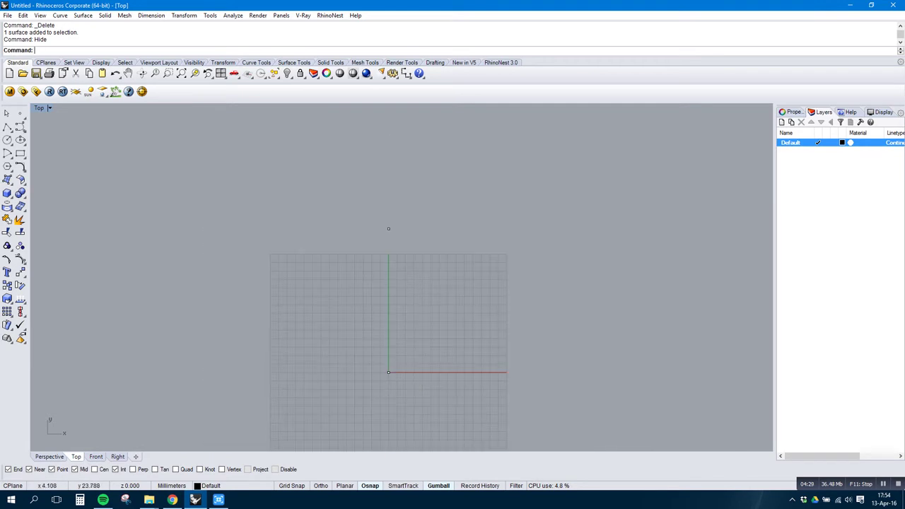
key("Return")
Start a degree-3 control-point curve at the origin point and trace the mouse's rear edge towards its right corner
scroll(388, 229, "up", 3)
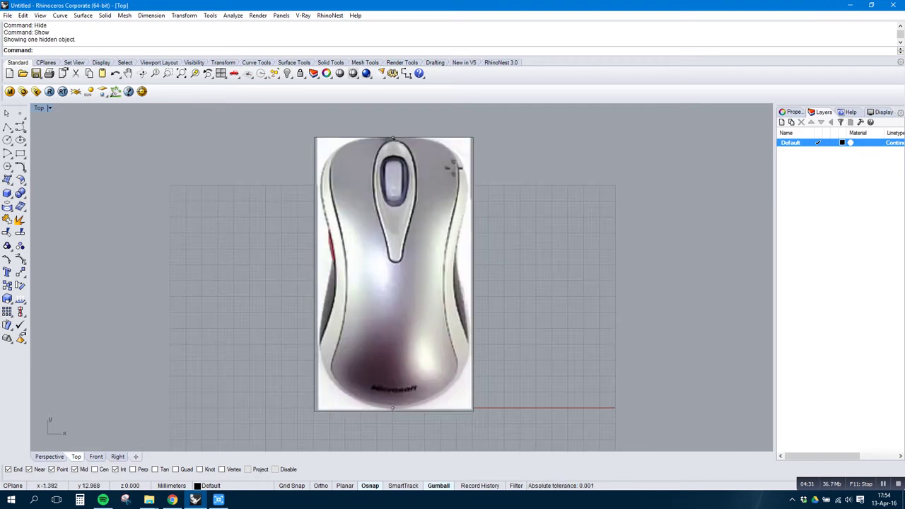
scroll(392, 407, "up", 3)
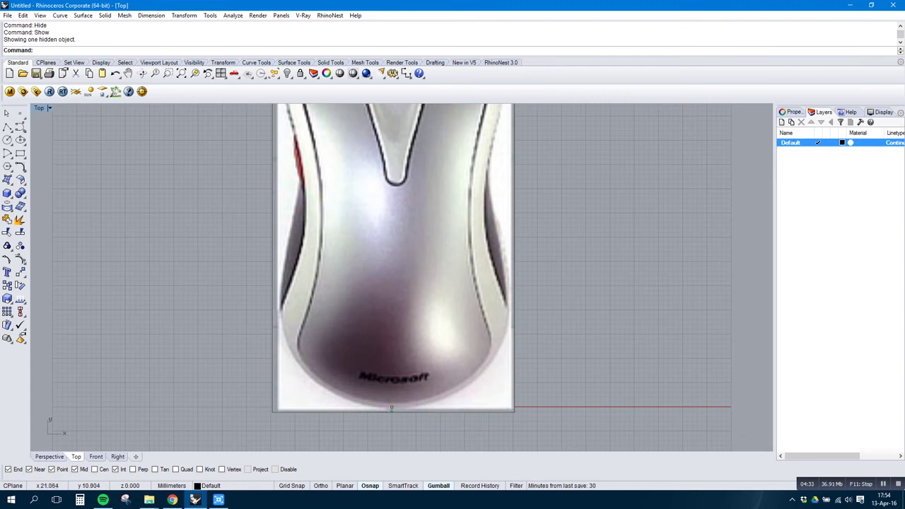
left_click(7, 125)
scroll(393, 410, "up", 5)
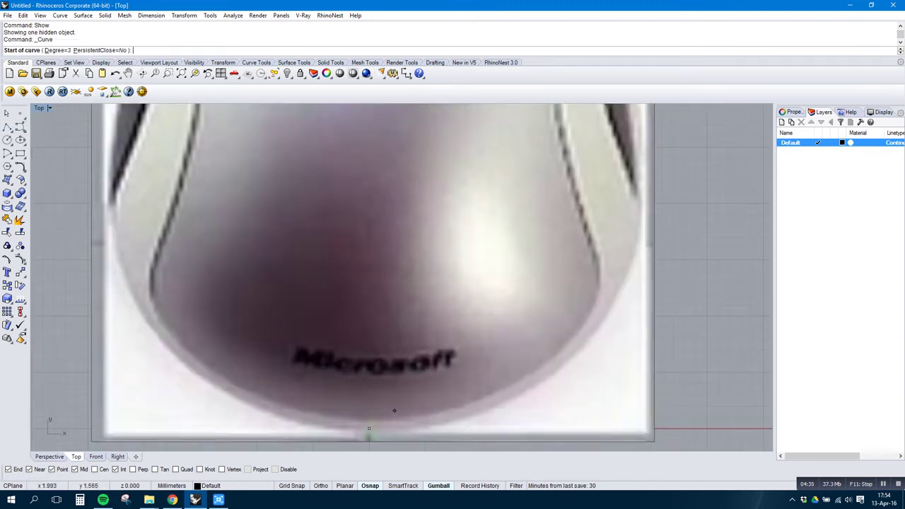
scroll(368, 428, "up", 5)
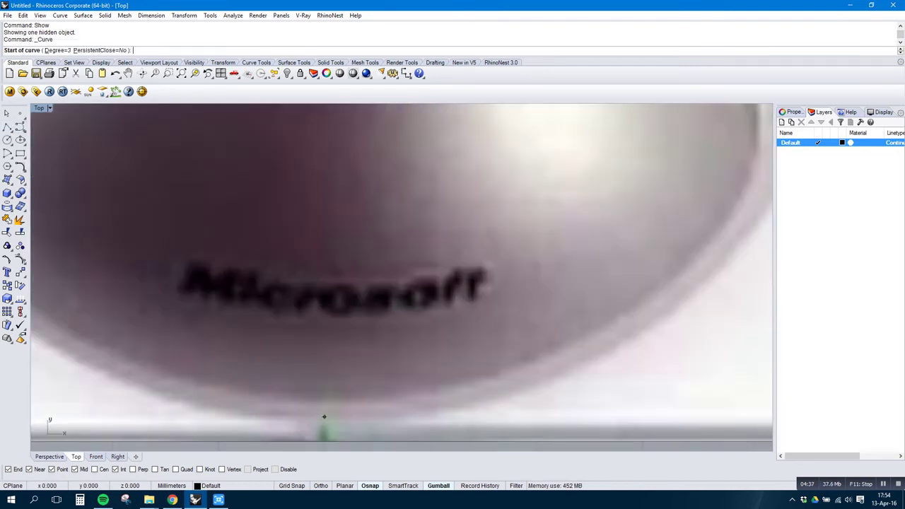
left_click(323, 416)
left_click(405, 413)
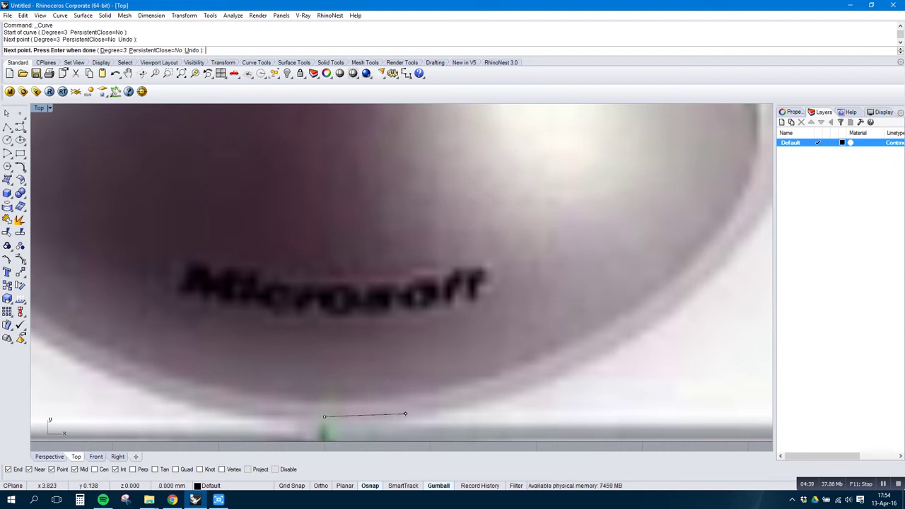
left_click(516, 390)
left_click(645, 328)
Continue the curve around the mouse's rear-right corner to the start of its right side
scroll(438, 396, "down", 5)
scroll(523, 340, "up", 4)
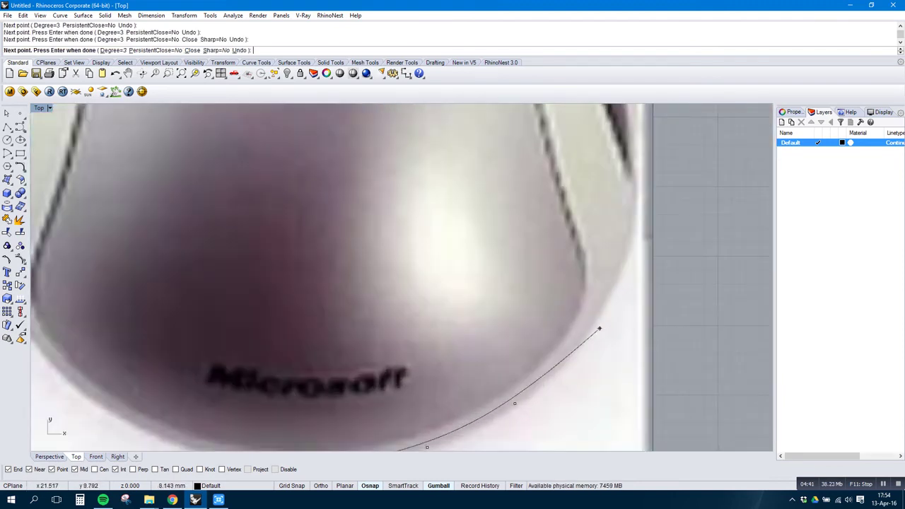
left_click(605, 309)
left_click(626, 235)
left_click(639, 159)
Trace the curve along the mouse's right side, through the waist, to the front-right corner
scroll(603, 395, "down", 10)
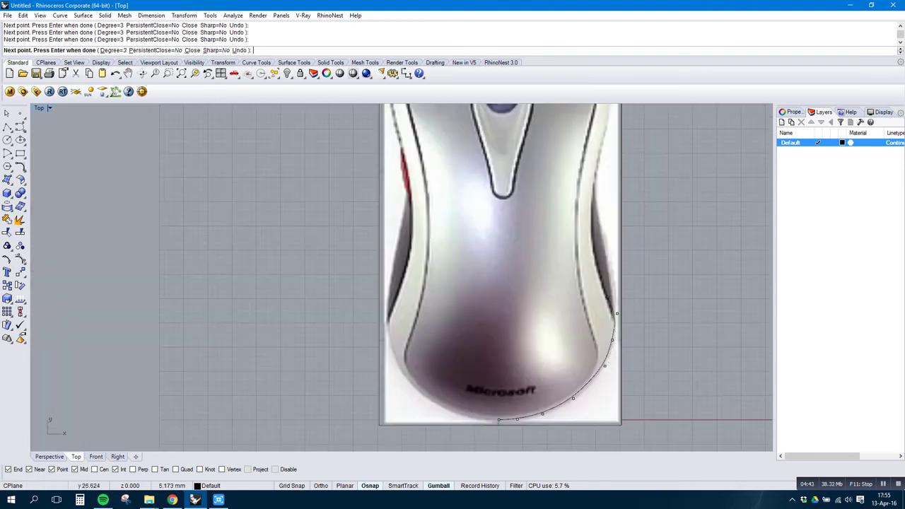
scroll(608, 282, "up", 10)
left_click(605, 204)
scroll(597, 395, "down", 14)
scroll(595, 397, "up", 4)
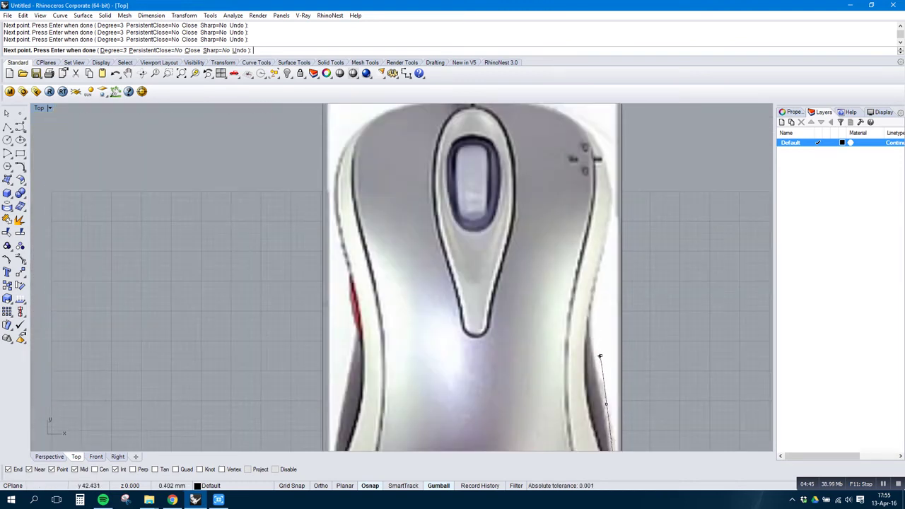
left_click(607, 172)
left_click(578, 132)
Finish the outline curve across the right half of the front edge, ending it at the front-edge point on the Y axis
scroll(553, 297, "down", 4)
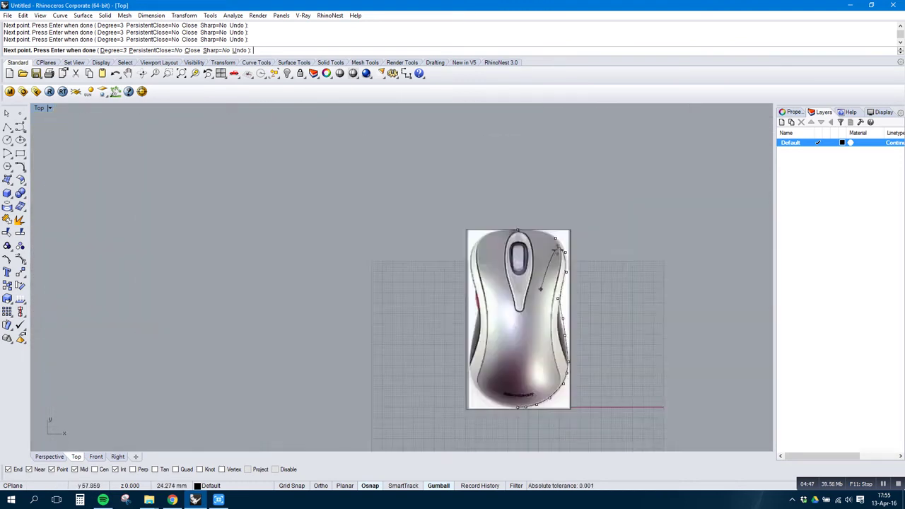
scroll(548, 229, "up", 6)
left_click(549, 224)
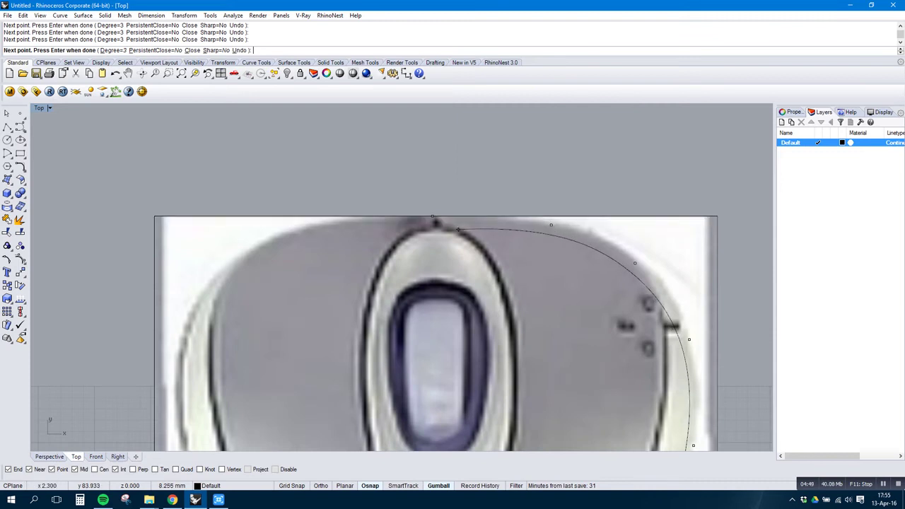
scroll(449, 243, "down", 4)
scroll(449, 242, "down", 6)
scroll(424, 322, "up", 15)
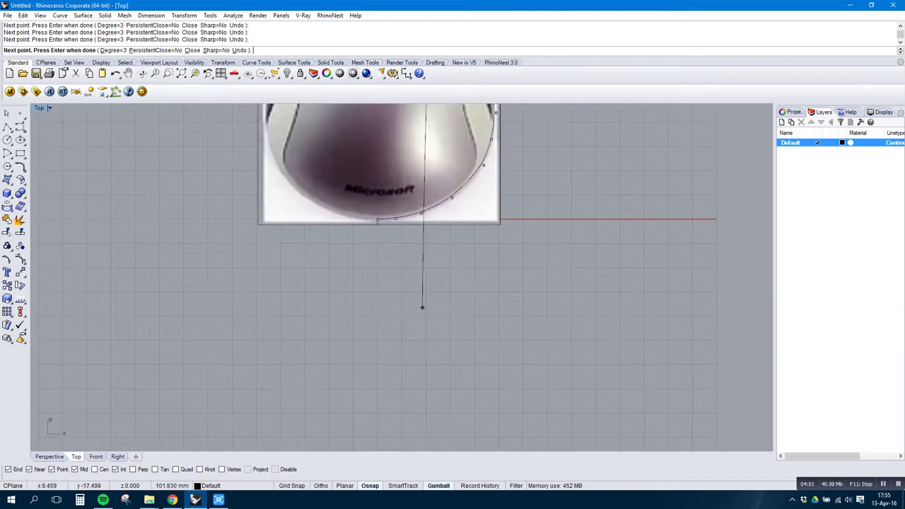
left_click(368, 180)
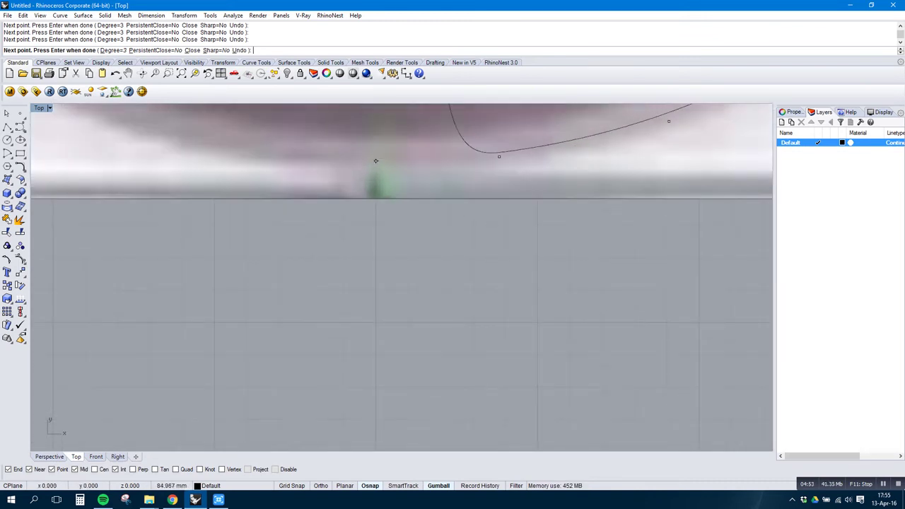
scroll(396, 311, "down", 10)
scroll(396, 247, "up", 15)
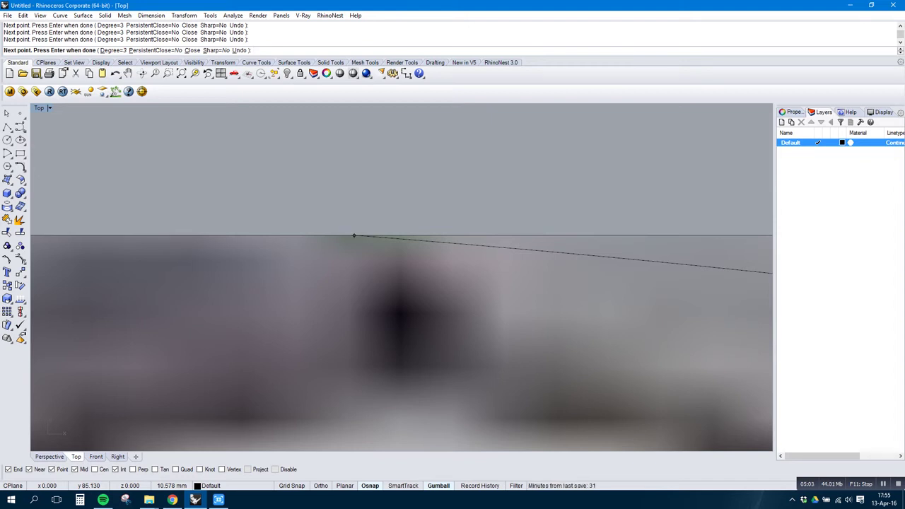
left_click(354, 235)
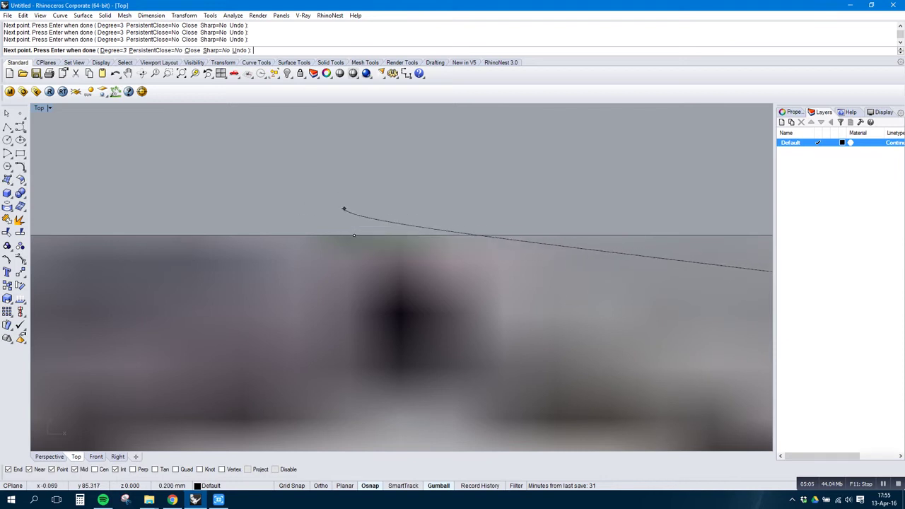
key("Return")
Hide the mouse picture so that only the half-outline curve and its two end points are displayed
scroll(268, 223, "down", 12)
scroll(401, 277, "down", 10)
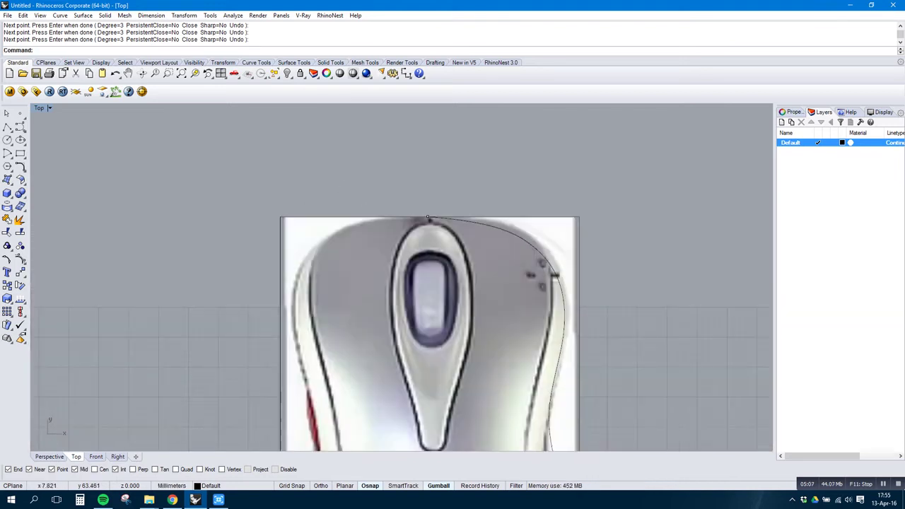
left_click(416, 328)
type("Hide")
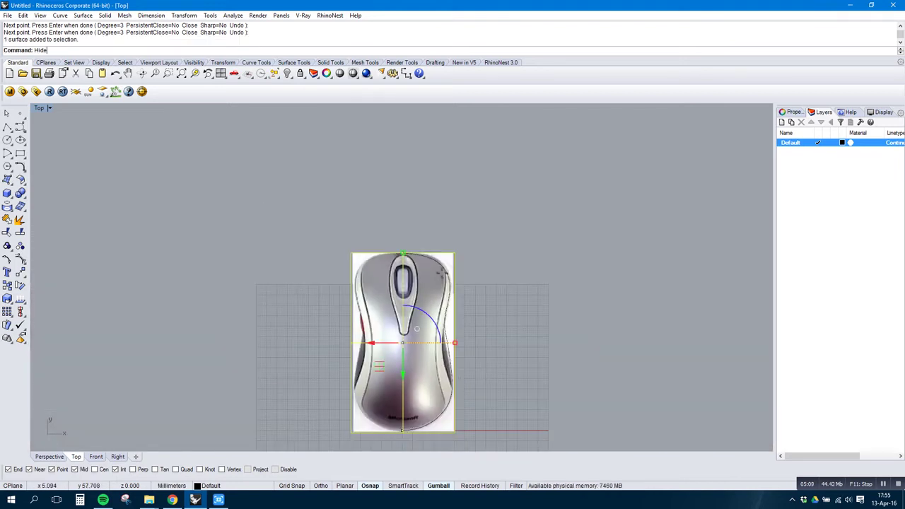
key("Return")
Examine the shape of the half-outline curve and how it meets the front and rear points on the Y axis
scroll(408, 430, "up", 8)
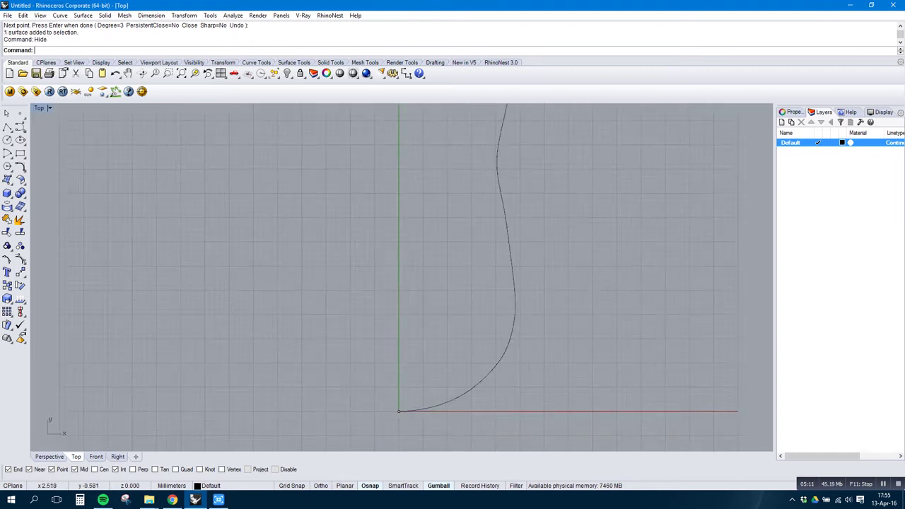
scroll(382, 424, "down", 5)
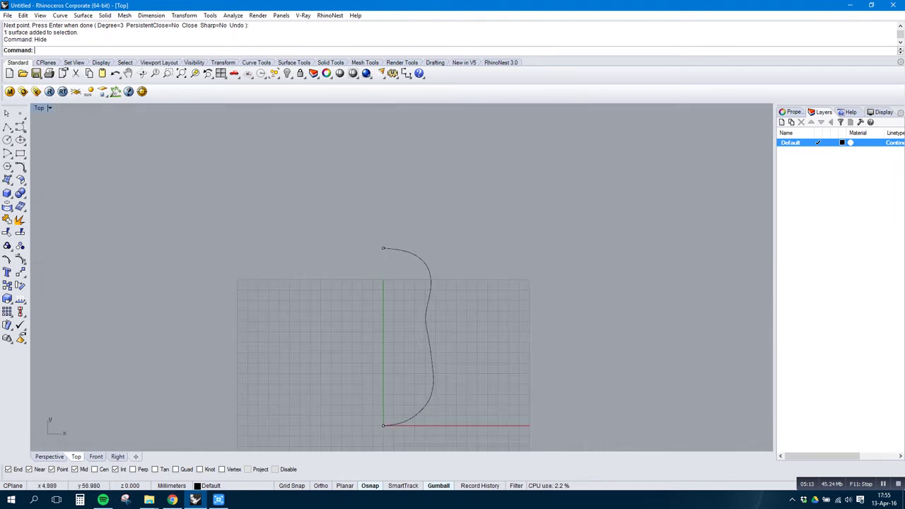
scroll(345, 241, "up", 8)
scroll(375, 265, "down", 15)
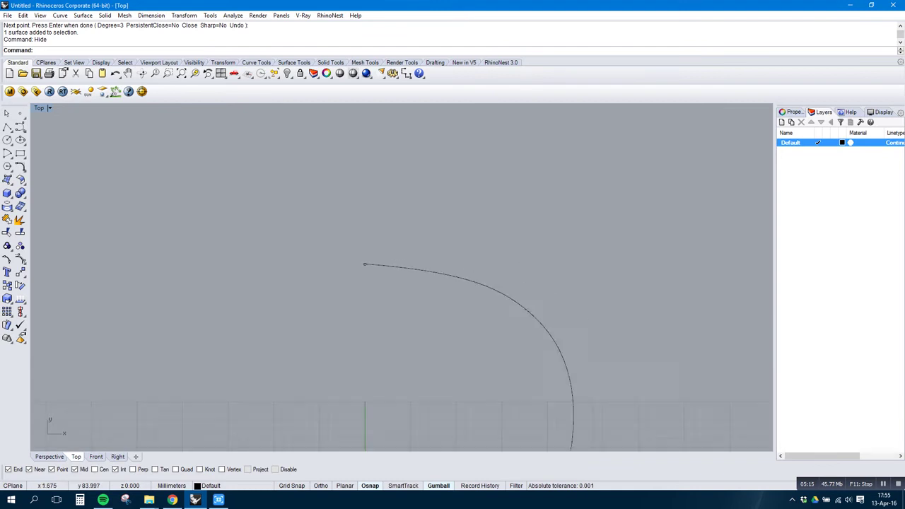
right_click_drag(385, 421, 387, 332)
scroll(382, 332, "up", 2)
scroll(383, 340, "up", 3)
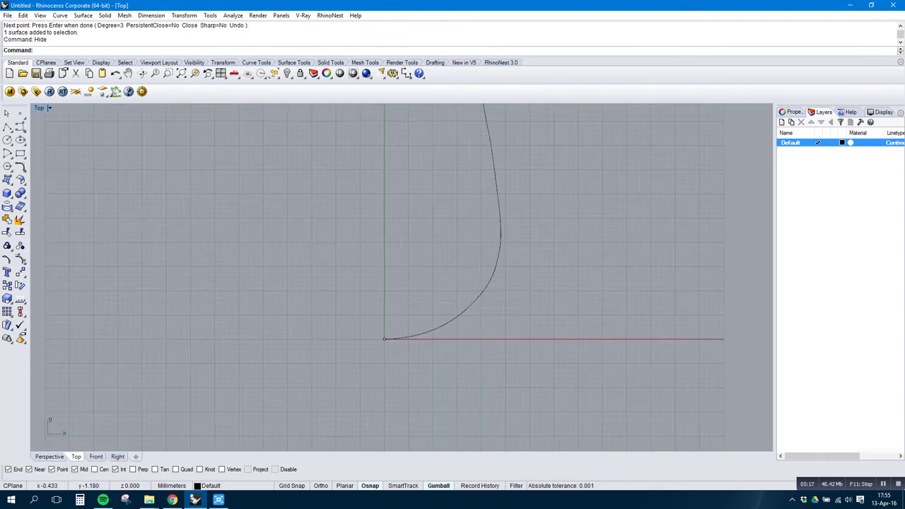
scroll(384, 347, "down", 3)
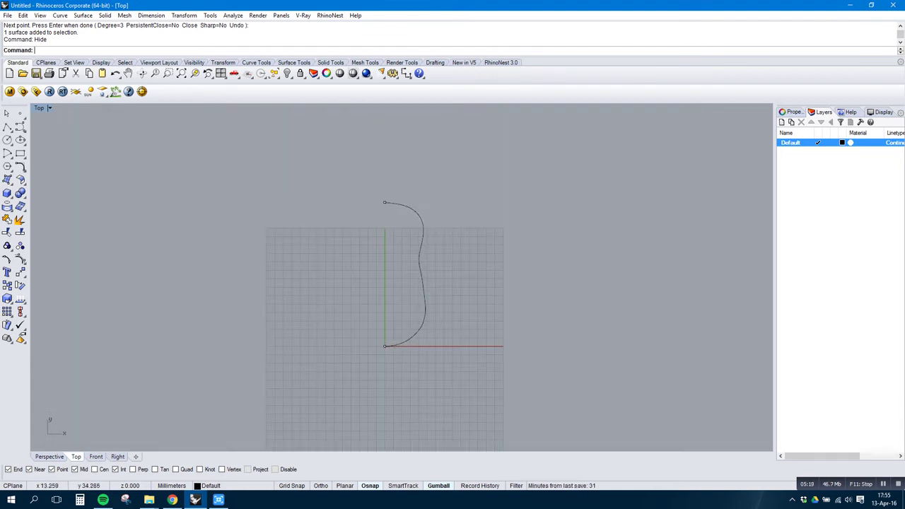
Mirror the half-outline curve about the Y axis, keeping the original, with the mirror line starting at the origin
left_click(405, 206)
scroll(357, 264, "up", 3)
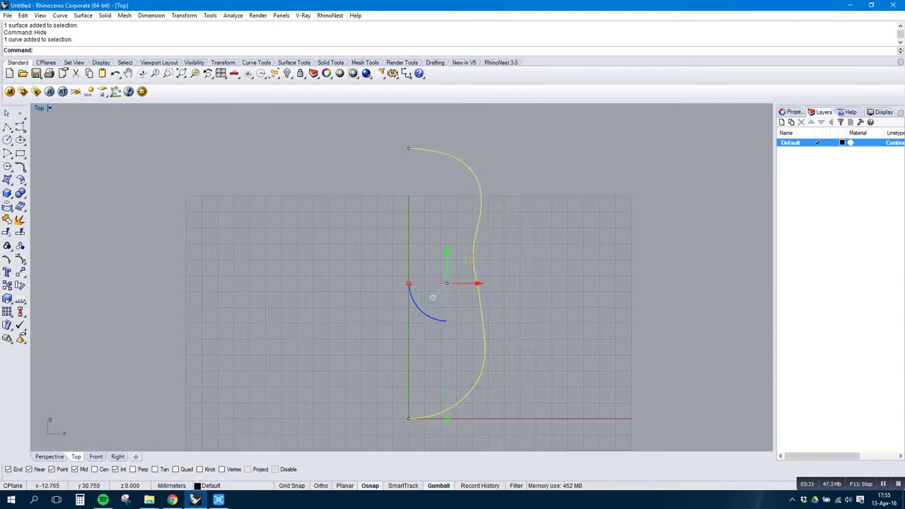
type("r")
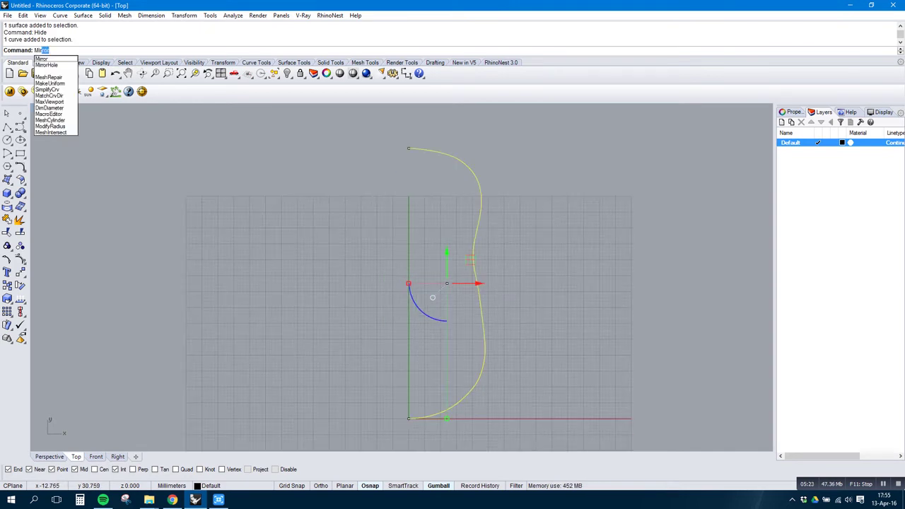
key("Return")
scroll(382, 416, "up", 2)
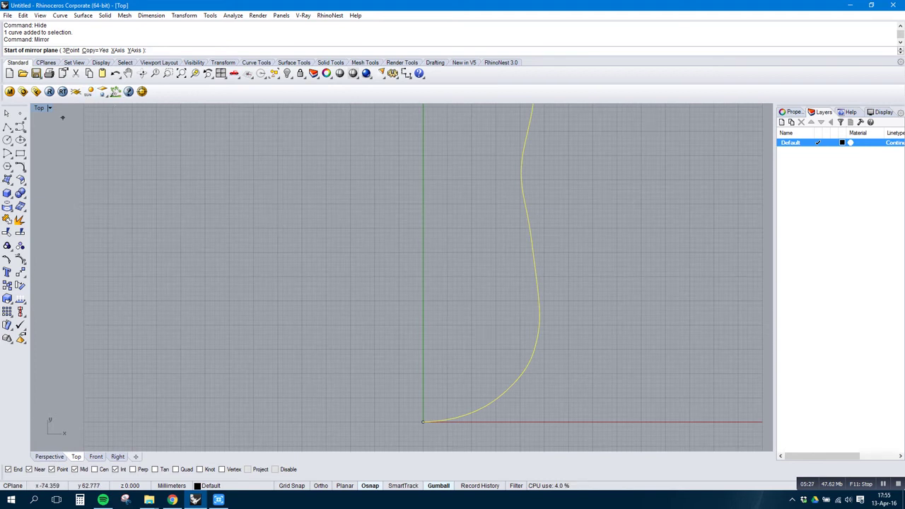
scroll(428, 417, "up", 4)
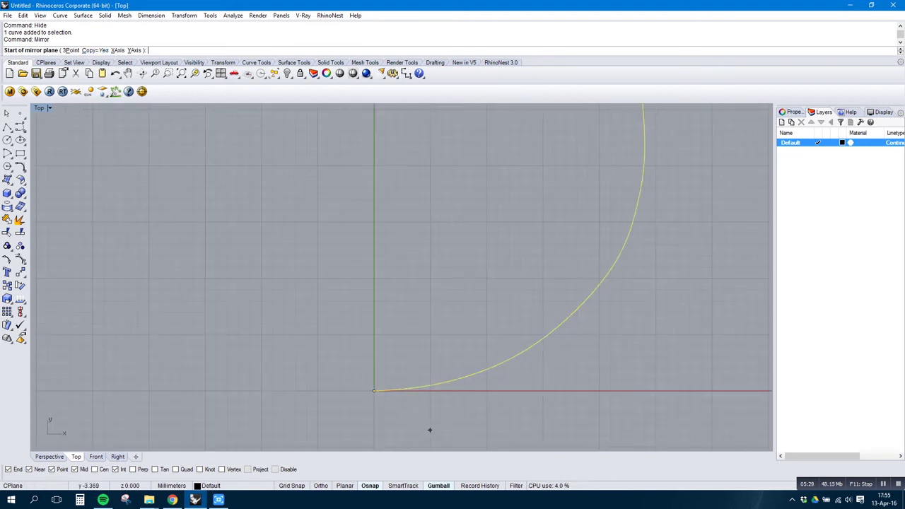
scroll(368, 400, "up", 2)
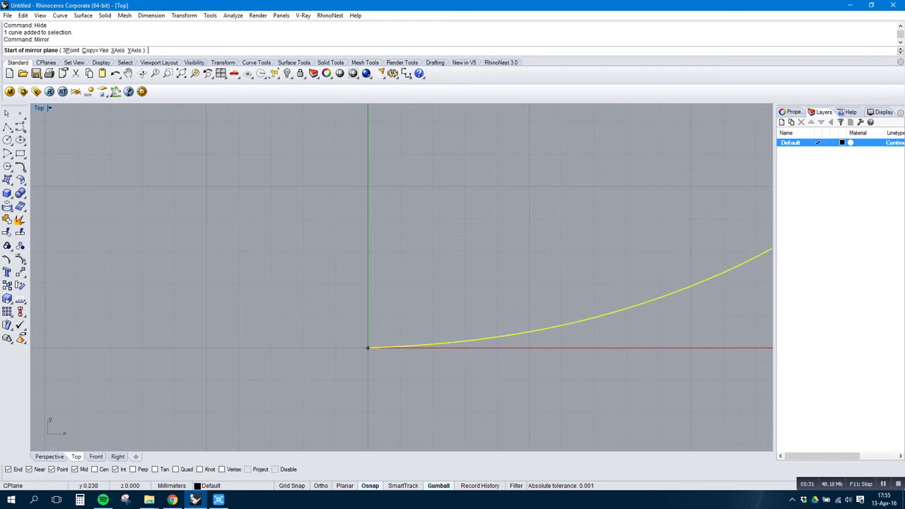
scroll(368, 346, "up", 3)
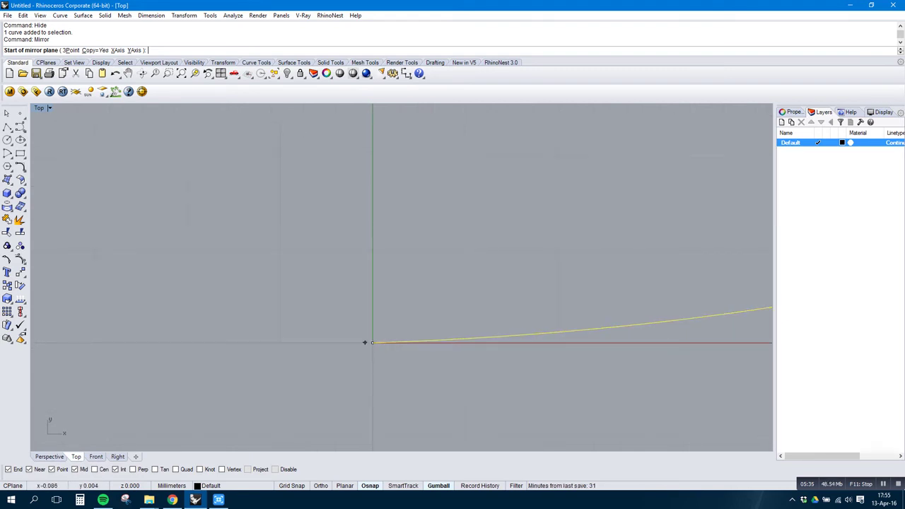
left_click(366, 342)
scroll(366, 345, "down", 10)
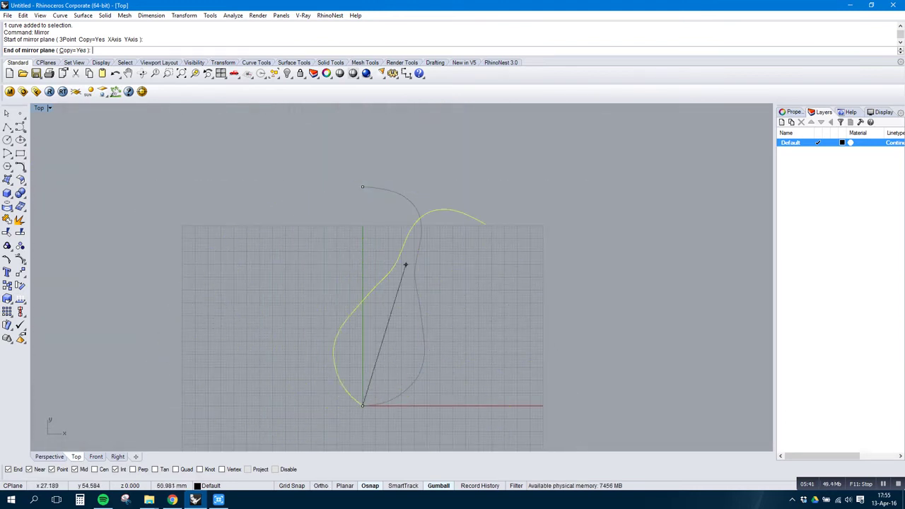
key("shift")
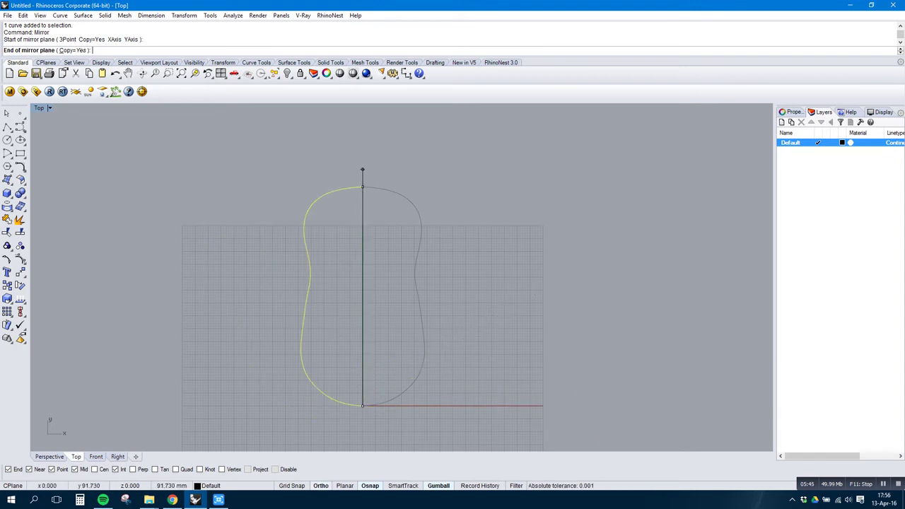
left_click(362, 149)
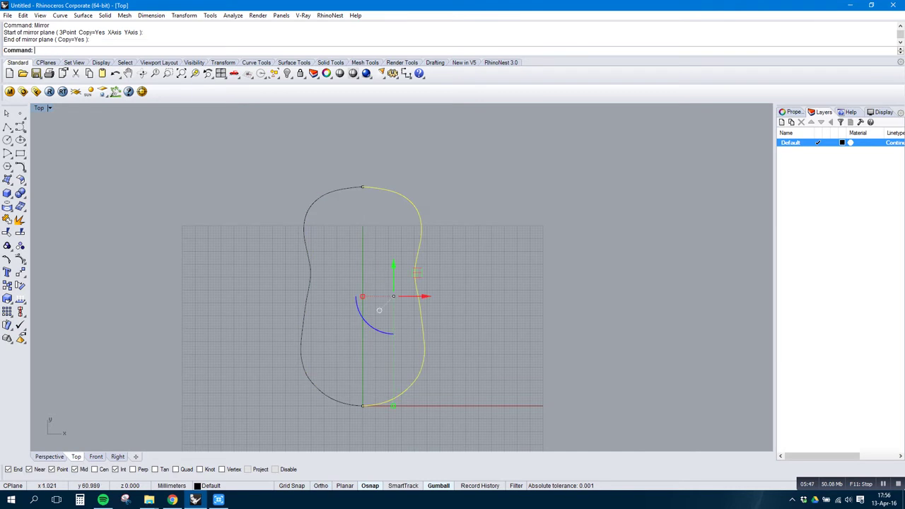
key("Escape")
Examine where the two outline halves meet at the front and rear points, and the overall shape they form
scroll(365, 189, "up", 10)
scroll(364, 189, "up", 2)
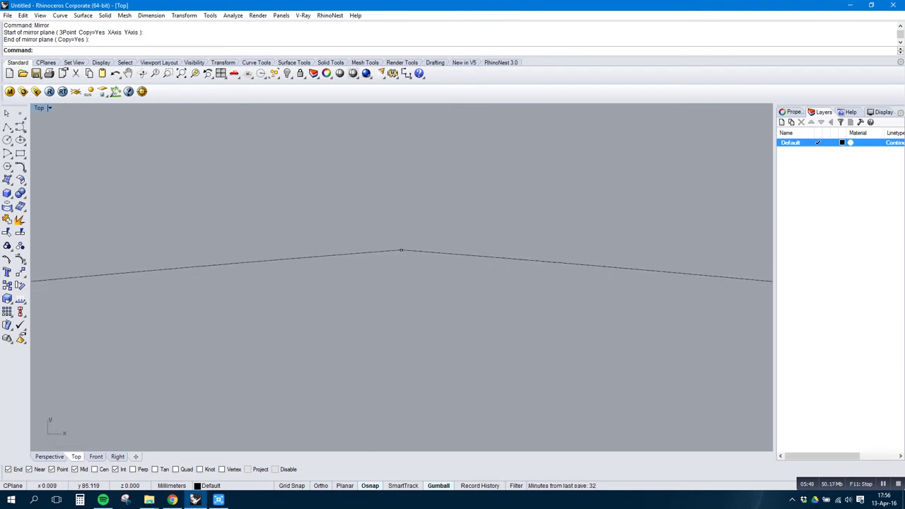
left_click(400, 249)
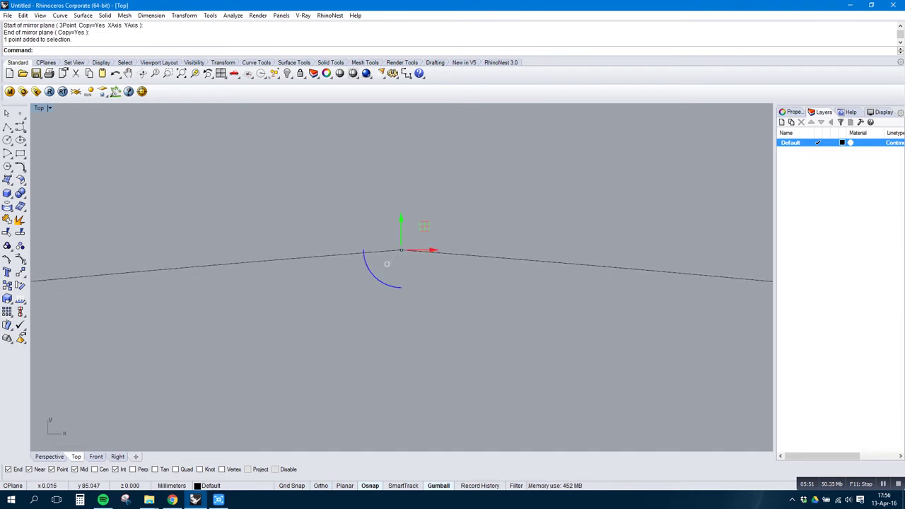
scroll(353, 212, "down", 6)
scroll(367, 308, "down", 8)
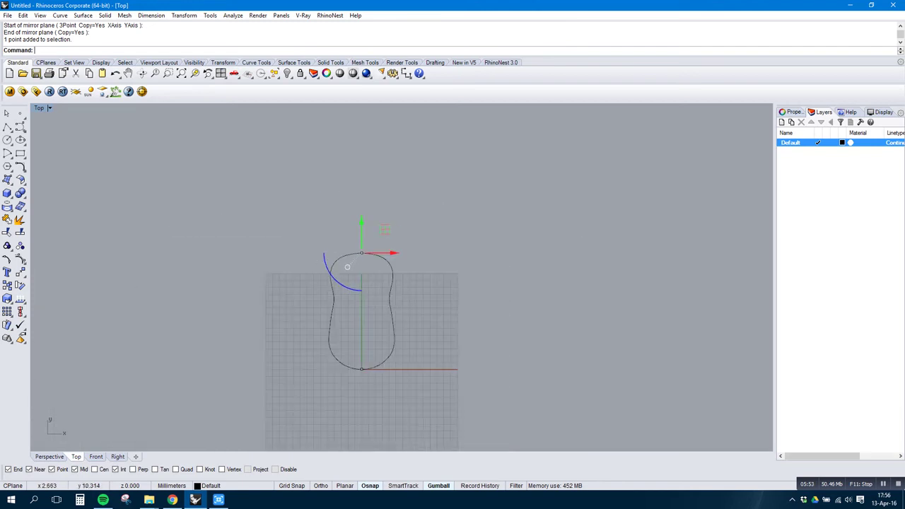
scroll(361, 364, "up", 20)
left_click(361, 357)
scroll(383, 385, "down", 20)
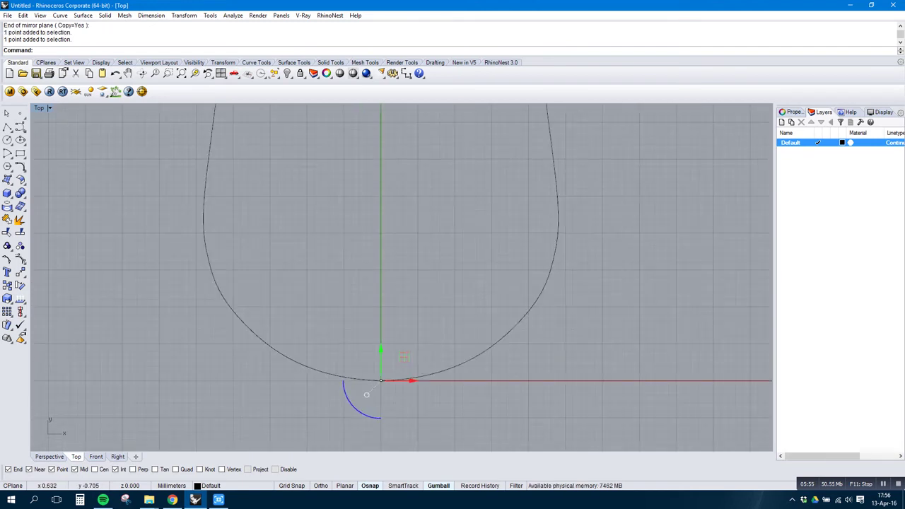
left_click(351, 298)
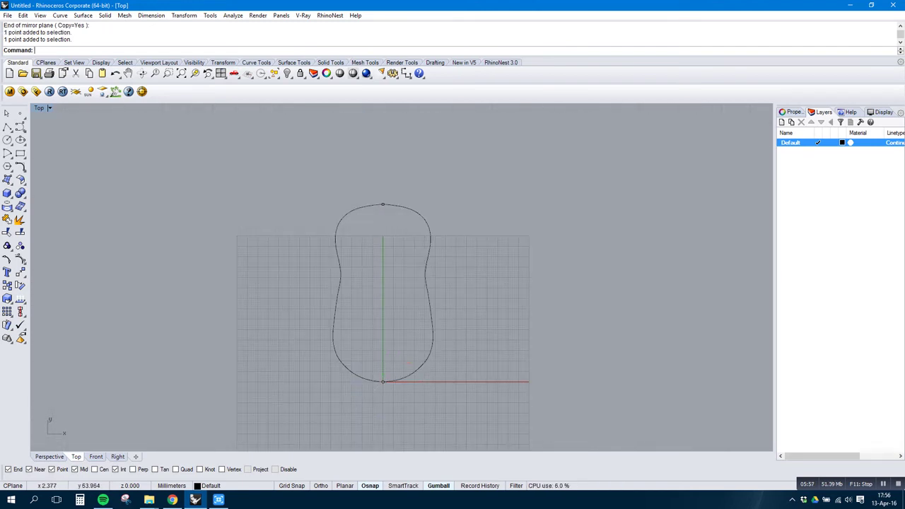
left_click_drag(440, 305, 300, 251)
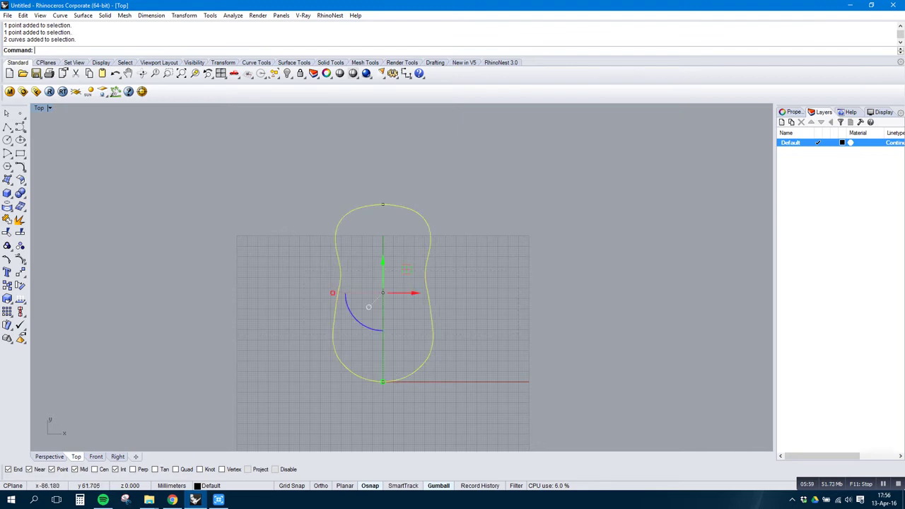
left_click(302, 252)
scroll(366, 284, "up", 8)
right_click_drag(419, 320, 397, 299)
scroll(326, 298, "down", 3)
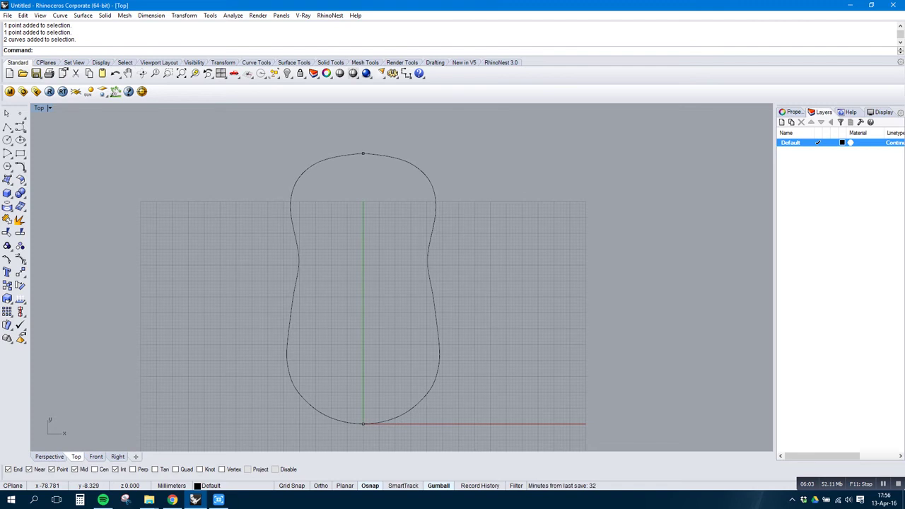
Place the side-view mouse picture in the Right view as a picture frame from the origin (0) to the front-edge point on the Y axis
left_click(117, 456)
scroll(581, 359, "down", 4)
scroll(399, 259, "up", 6)
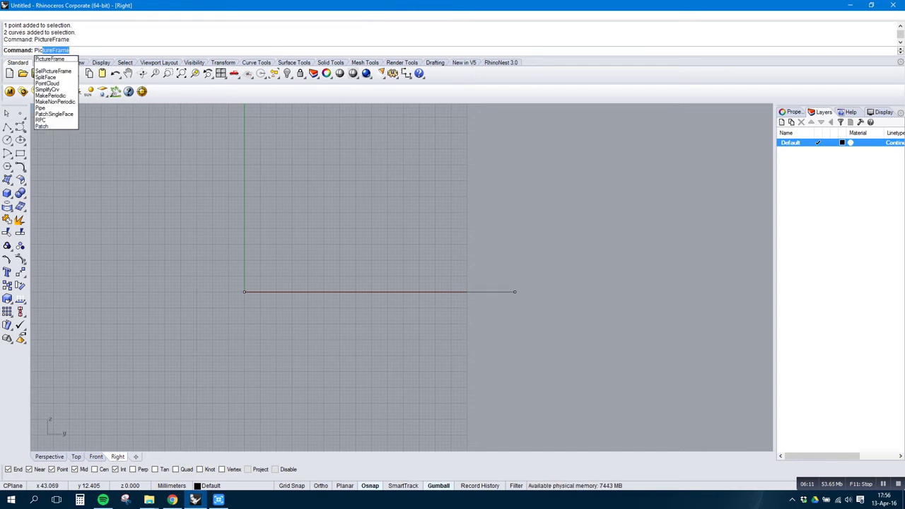
key("Return")
double_click(149, 114)
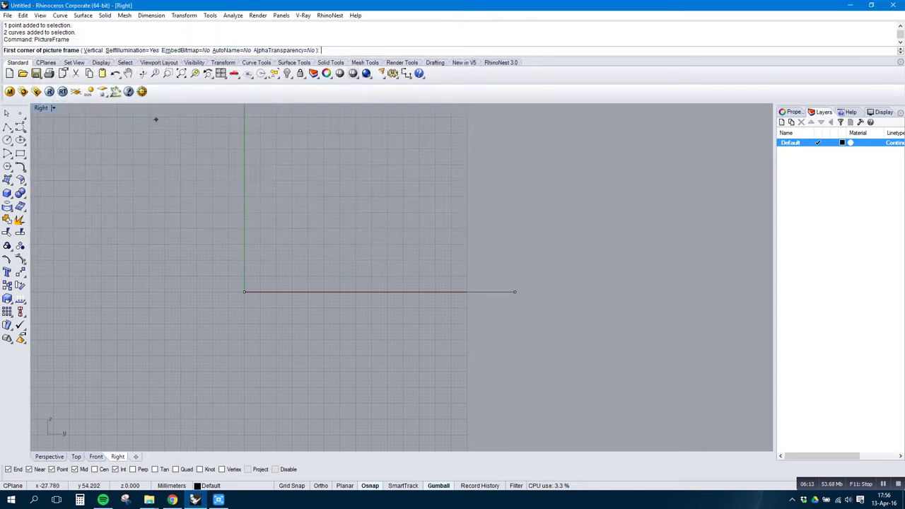
scroll(244, 292, "up", 15)
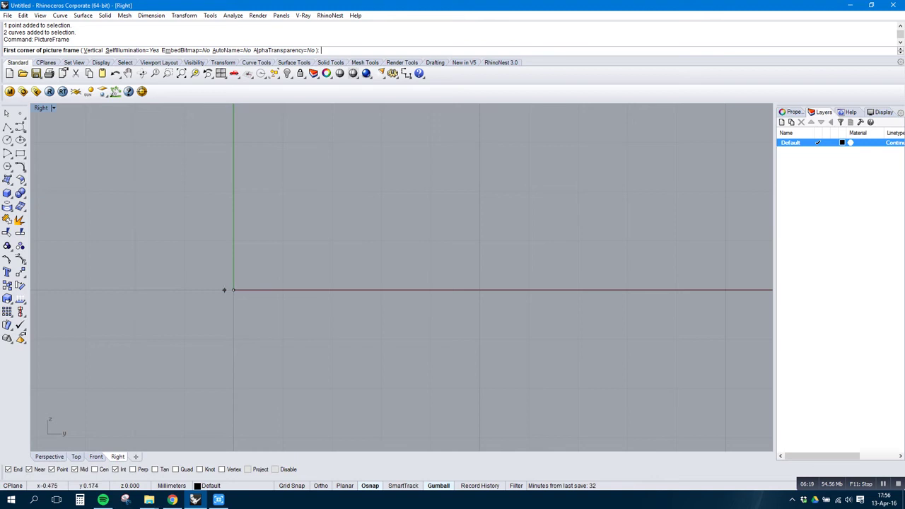
key("Return")
scroll(181, 263, "down", 3)
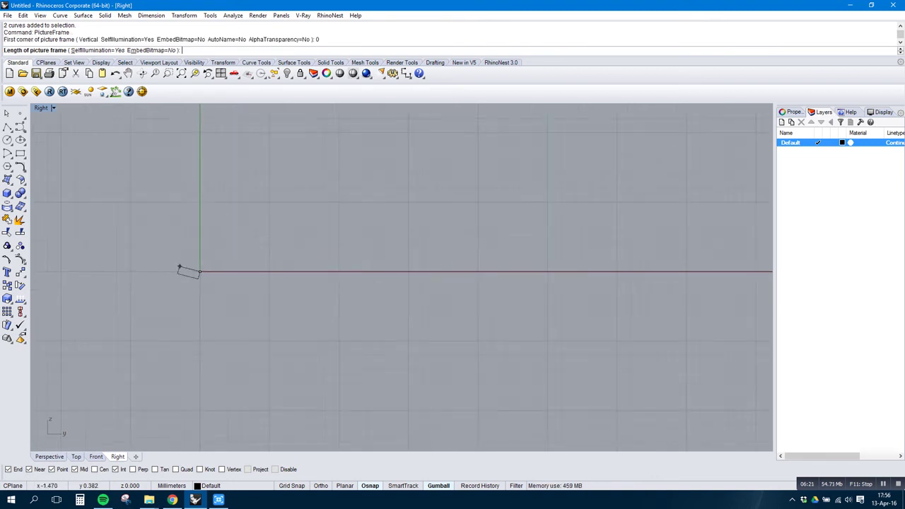
scroll(515, 268, "up", 4)
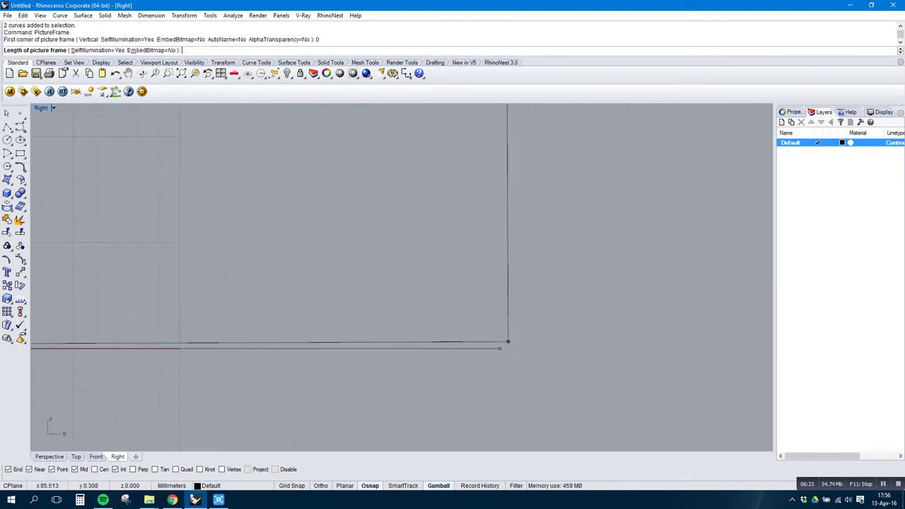
left_click(498, 347)
scroll(500, 348, "down", 10)
right_click_drag(151, 250, 219, 224)
Show the hidden top-view picture again in the Perspective view, together with the upright side picture
left_click(50, 456)
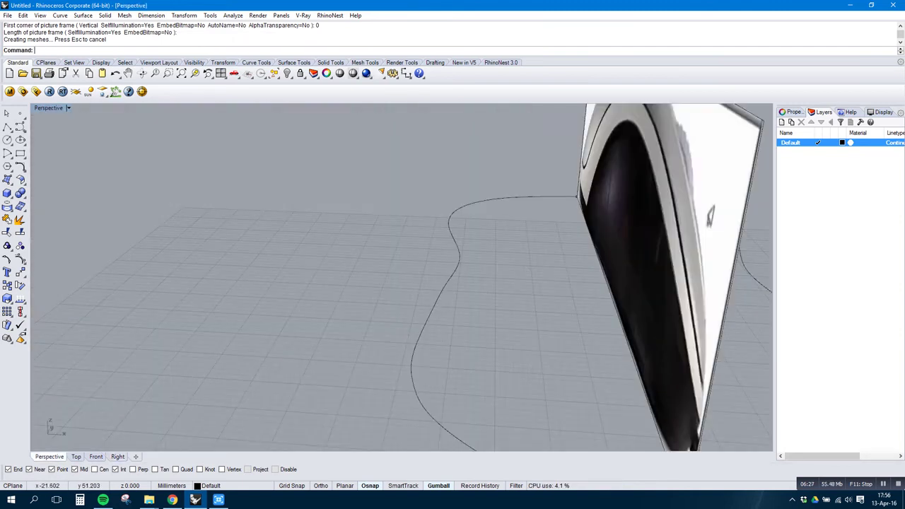
right_click_drag(509, 272, 417, 255)
scroll(417, 255, "down", 5)
type("Show")
key("Return")
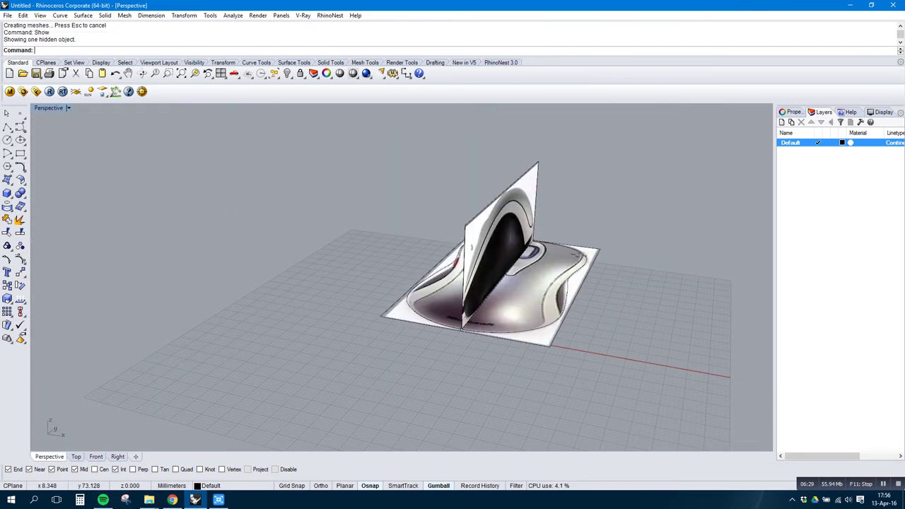
Rotate the upright side-view picture 180 degrees about its vertical axis so it faces the same way as the top-view picture
right_click_drag(471, 247, 378, 259)
left_click(340, 246)
scroll(314, 260, "up", 4)
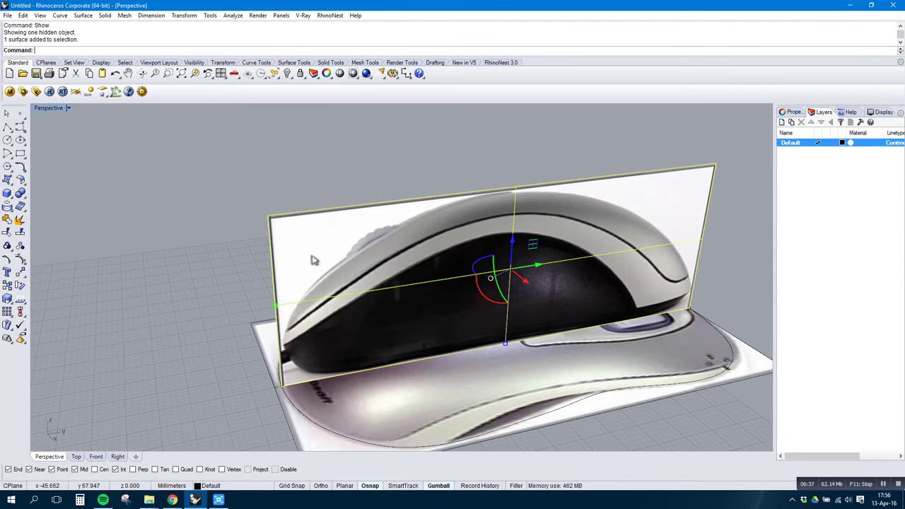
left_click(476, 262)
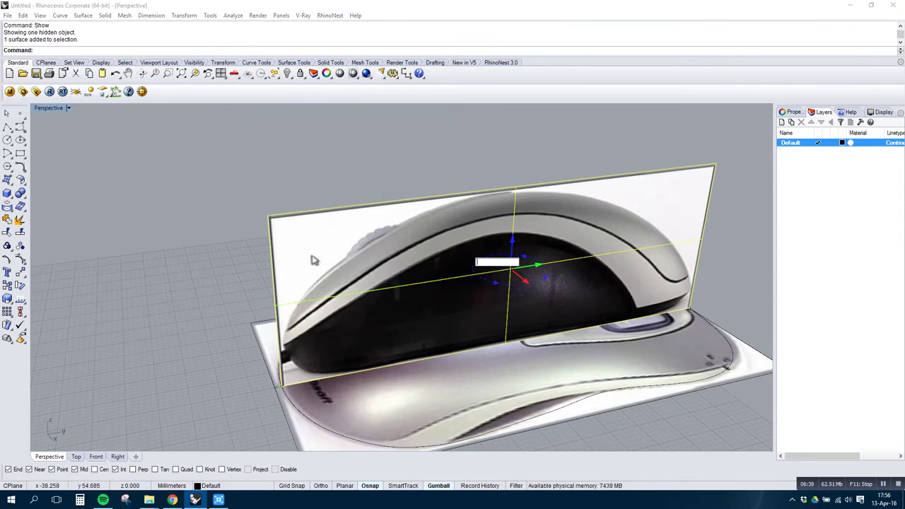
type("180")
key("Return")
key("Escape")
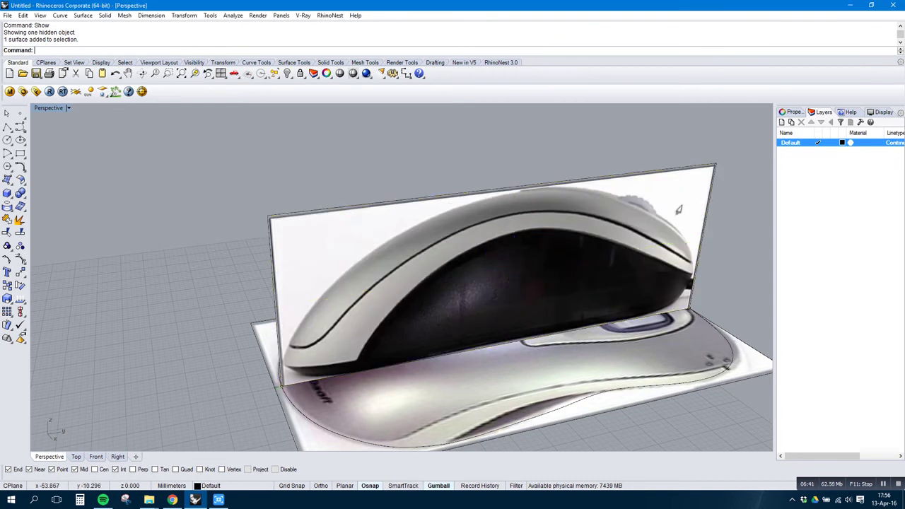
right_click_drag(431, 346, 417, 343)
right_click_drag(694, 221, 646, 259)
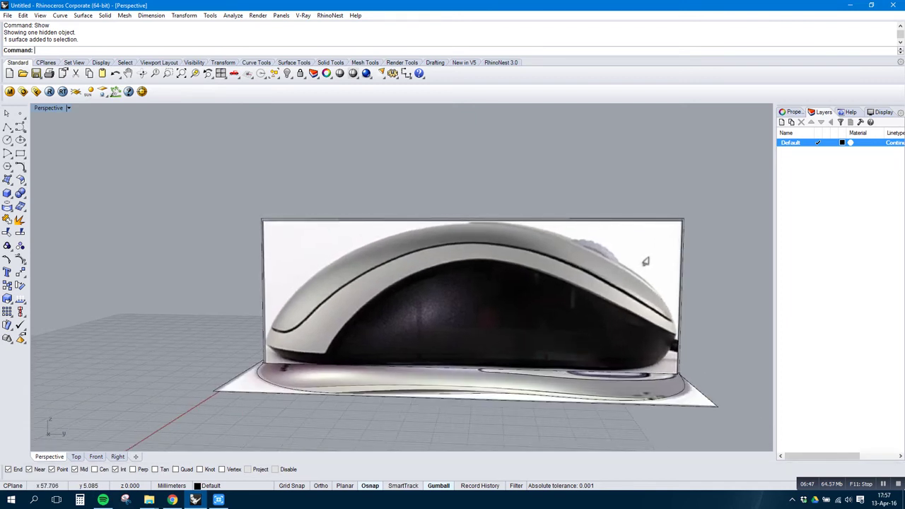
Start a degree-3 control-point curve in the Right view at the origin, on the lower rear corner of the side-view picture
key("ctrl+F3")
scroll(266, 279, "up", 2)
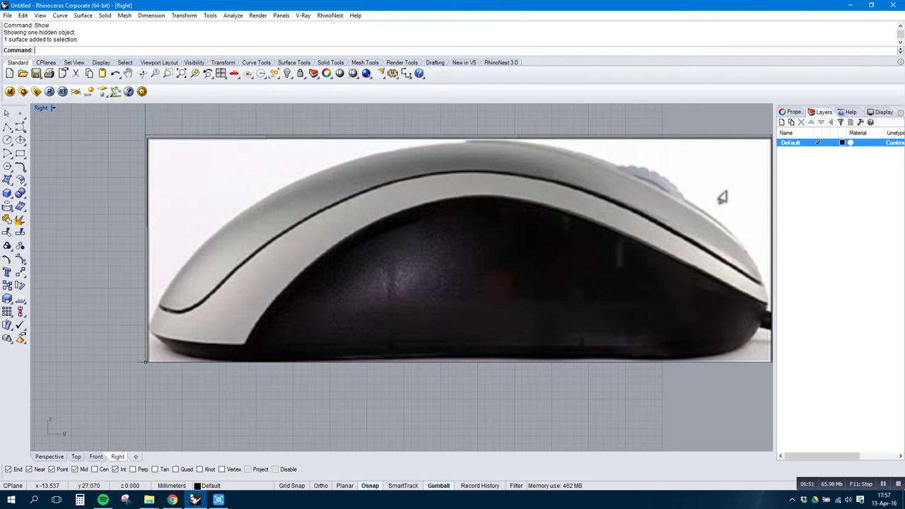
left_click(20, 127)
scroll(424, 325, "down", 4)
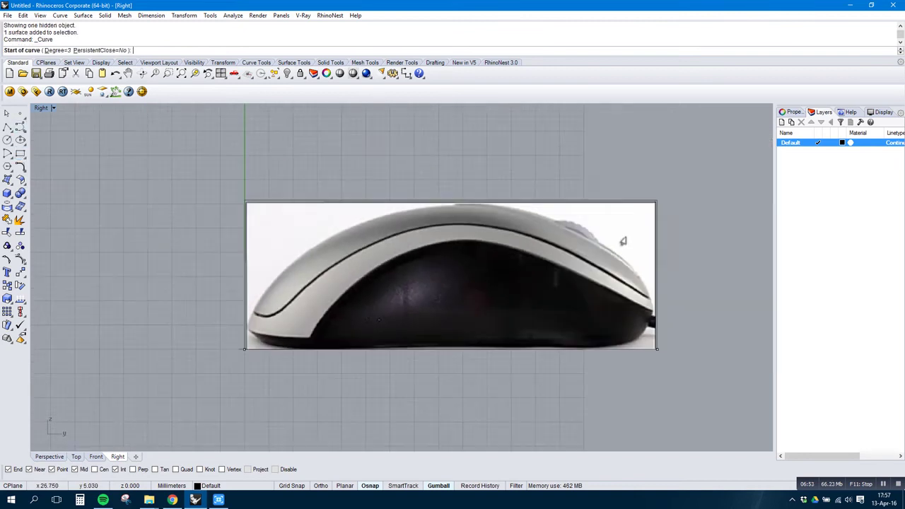
scroll(622, 241, "up", 2)
scroll(624, 244, "down", 2)
scroll(247, 355, "up", 2)
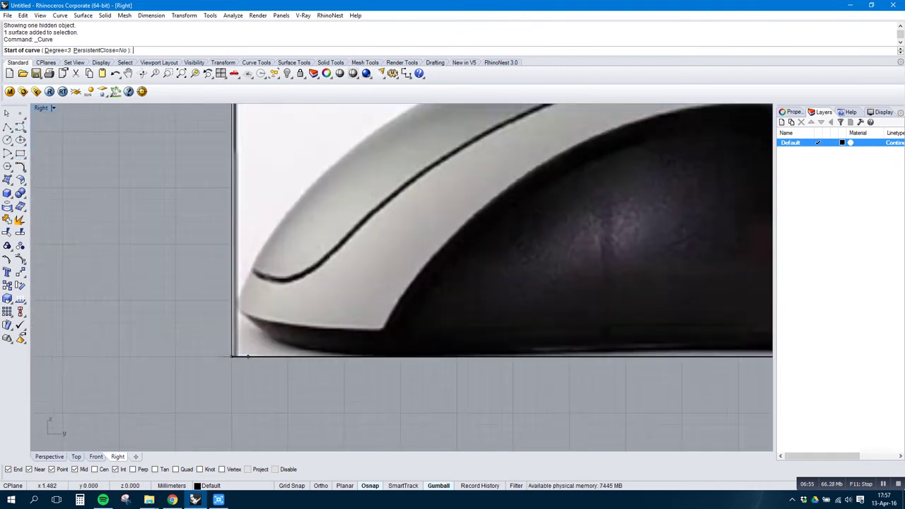
scroll(240, 354, "up", 2)
scroll(276, 302, "down", 2)
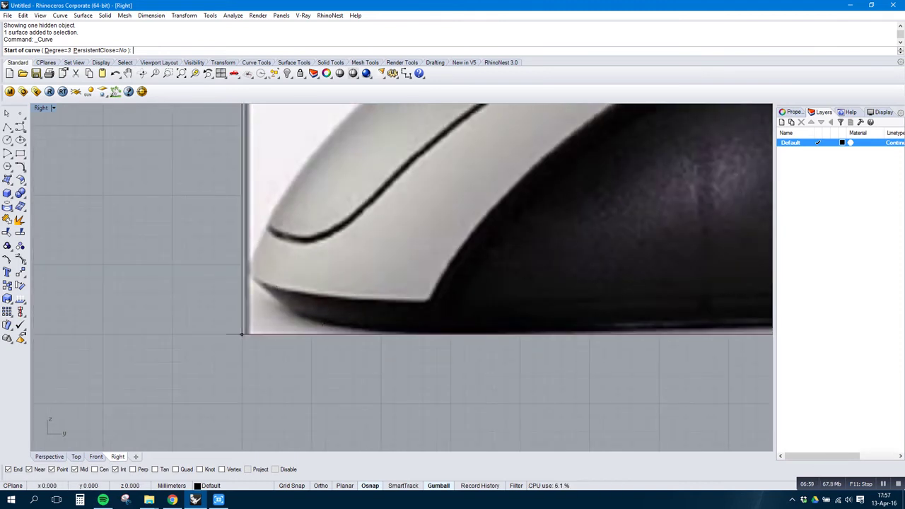
scroll(259, 365, "up", 1)
scroll(253, 365, "down", 2)
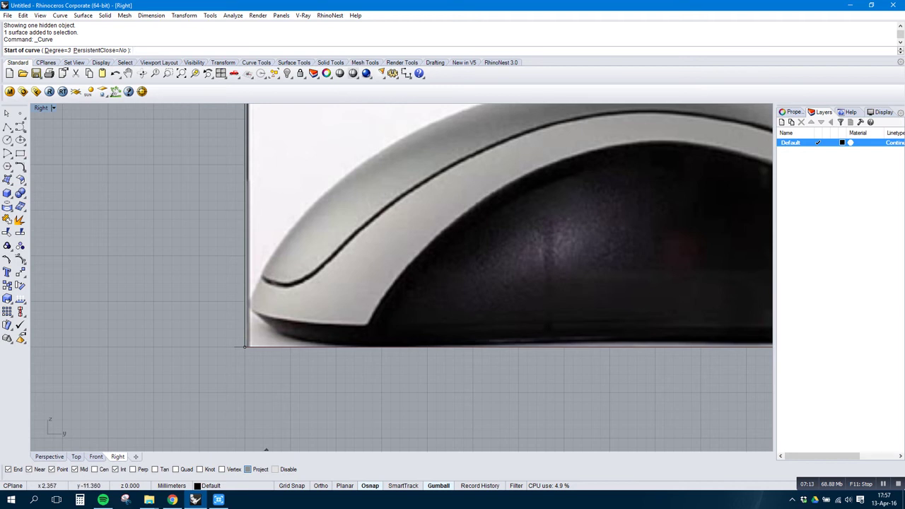
scroll(236, 319, "up", 3)
scroll(283, 368, "down", 2)
scroll(234, 311, "up", 3)
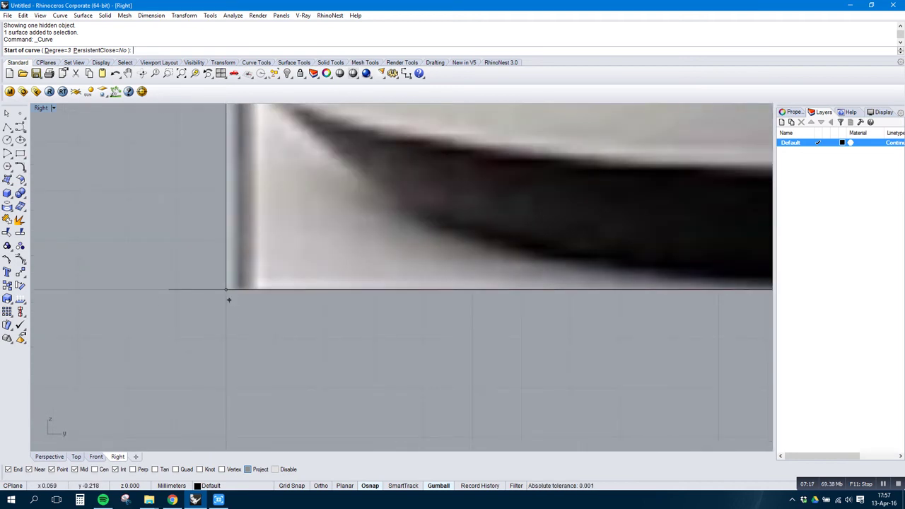
scroll(309, 343, "down", 5)
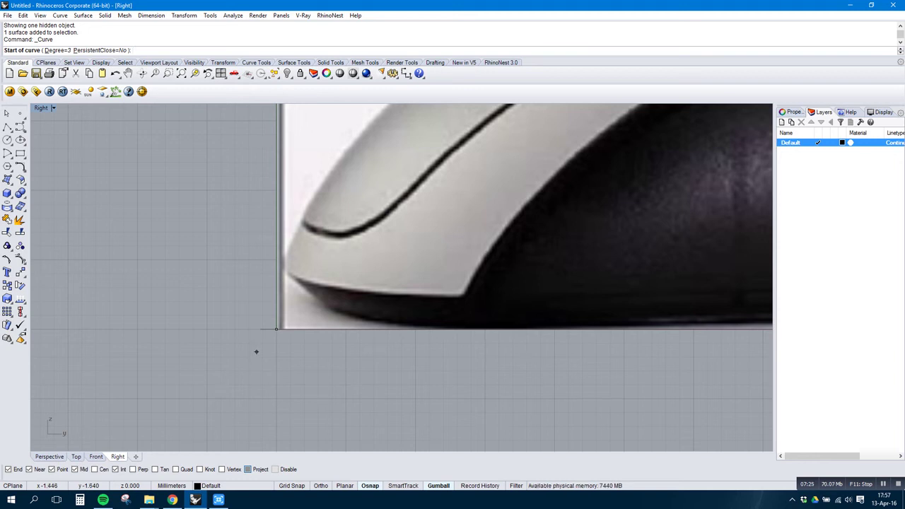
scroll(231, 305, "up", 5)
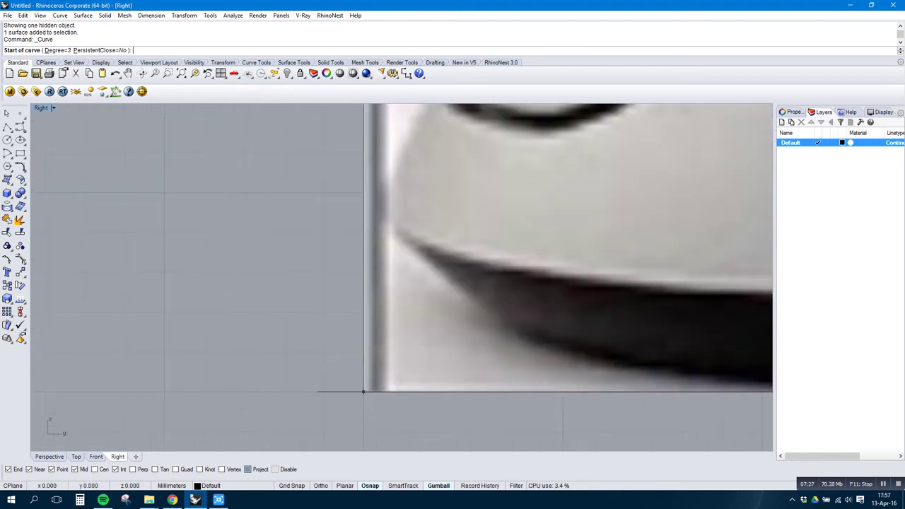
left_click(363, 390)
Continue the curve up the rear of the mouse, placing four control points along the silhouette of its back slope
scroll(335, 394, "down", 5)
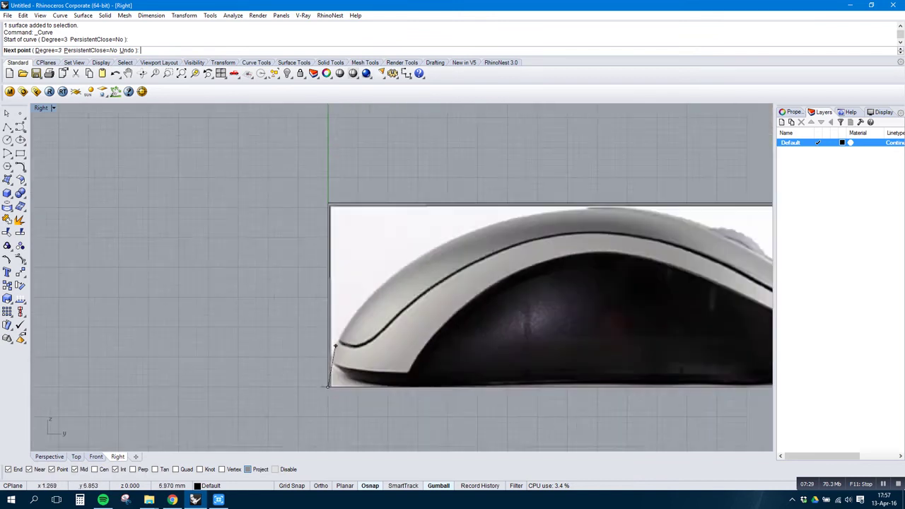
scroll(332, 350, "up", 4)
left_click(324, 347)
left_click(362, 281)
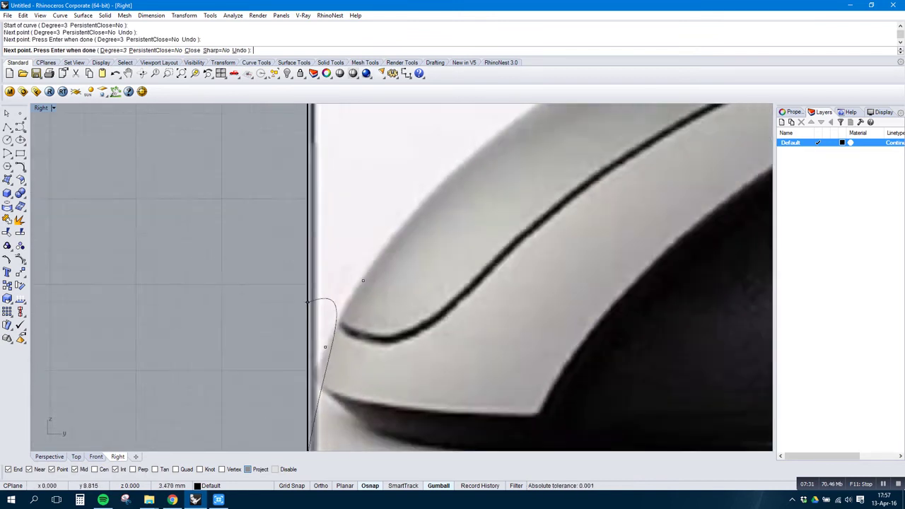
scroll(363, 281, "down", 5)
left_click(284, 295)
left_click(356, 247)
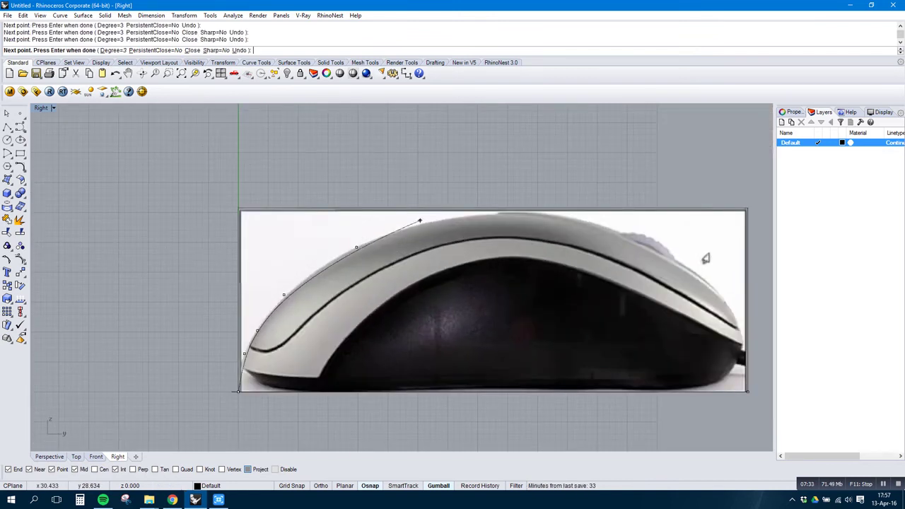
Carry the profile curve over the crown of the mouse with four control points, ending just behind the scroll wheel
left_click(419, 220)
left_click(479, 215)
left_click(570, 215)
left_click(614, 227)
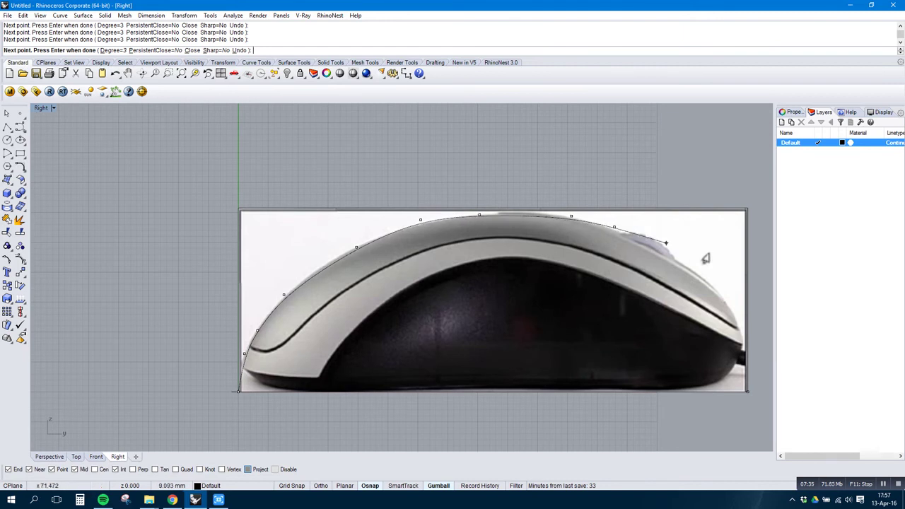
Extend the profile curve past the scroll wheel and down the front of the mouse to the cable, ignoring the wheel's bump
left_click(674, 254)
left_click(703, 276)
left_click(729, 303)
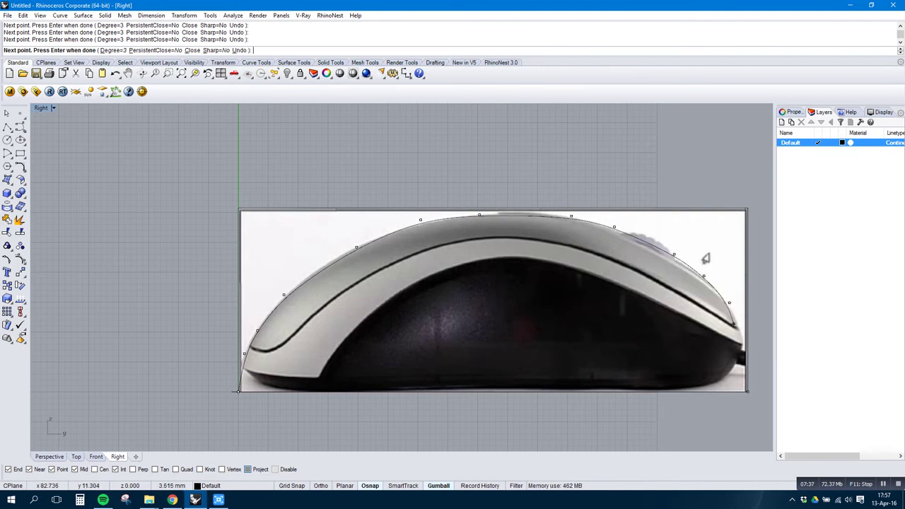
left_click(739, 329)
scroll(743, 344, "up", 5)
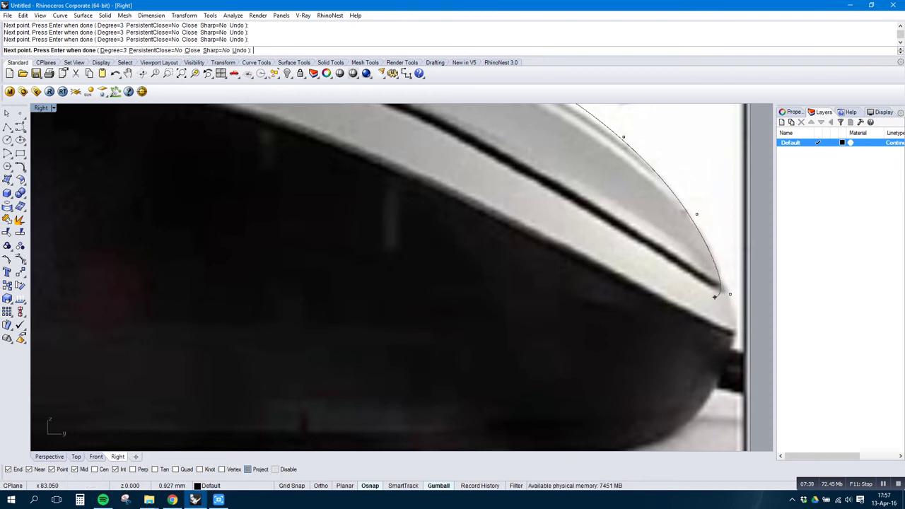
scroll(713, 297, "down", 5)
scroll(714, 309, "up", 6)
left_click(732, 369)
scroll(702, 343, "down", 6)
scroll(704, 368, "up", 5)
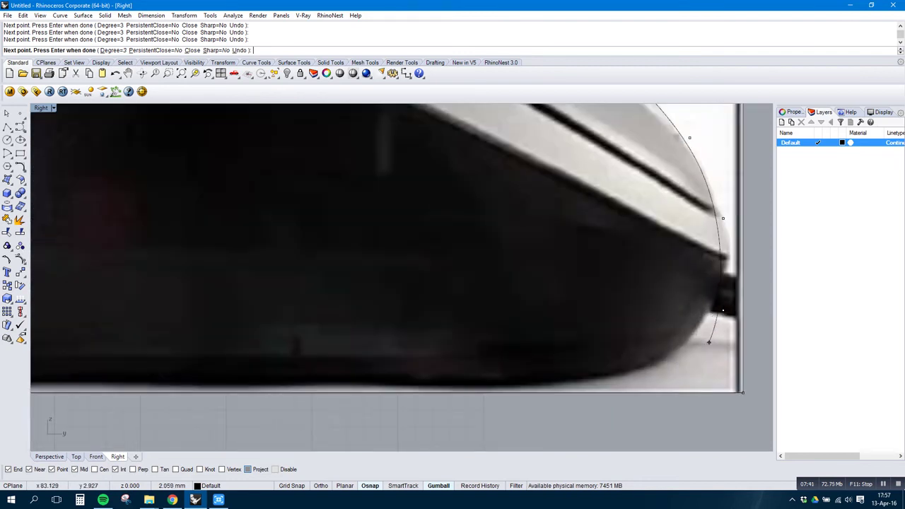